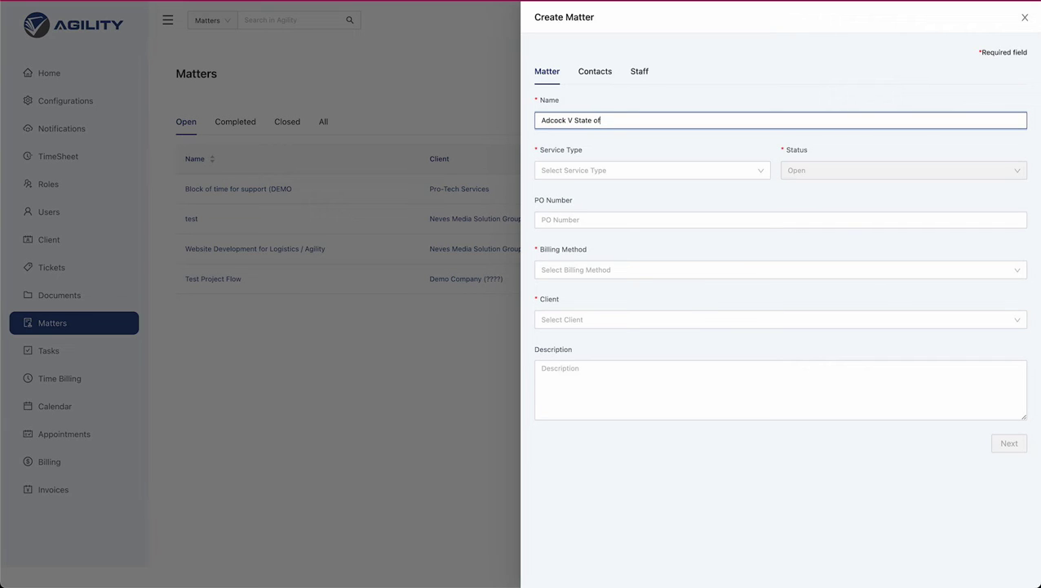
Set the new matter's service type to Trespassing and its billing method to Retainer Cost.
click(632, 167)
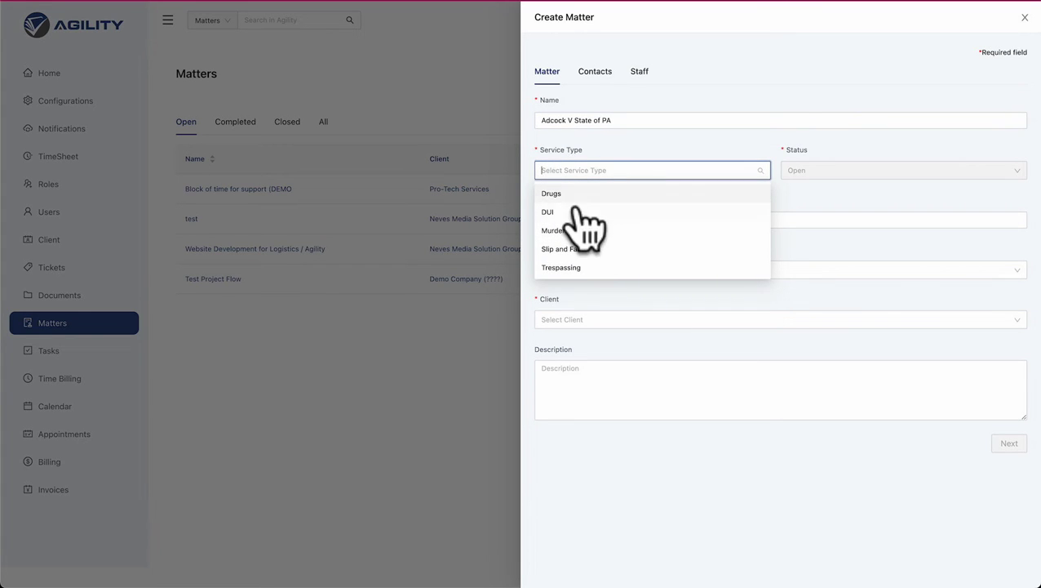
click(563, 268)
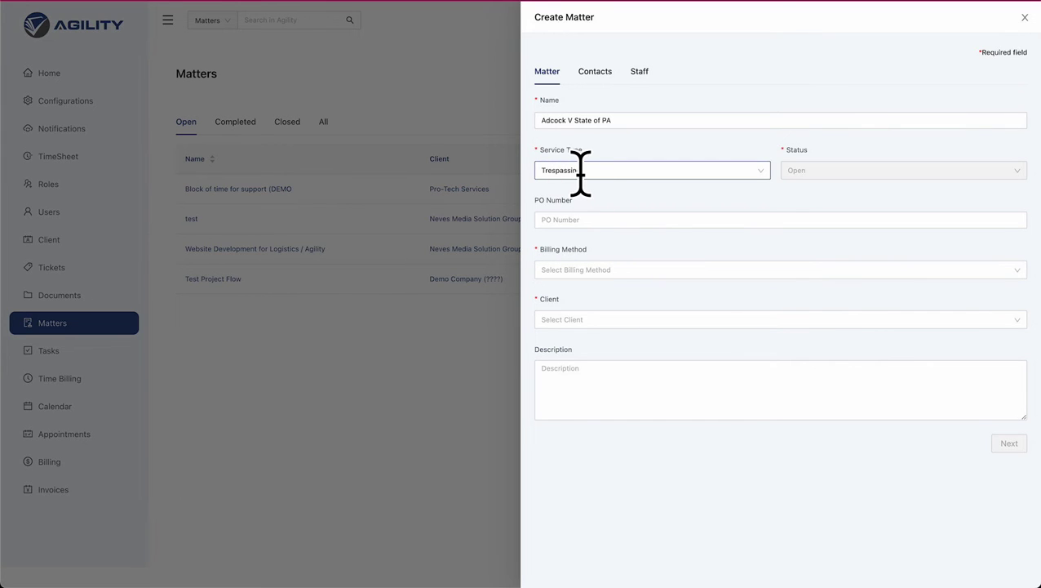
click(563, 269)
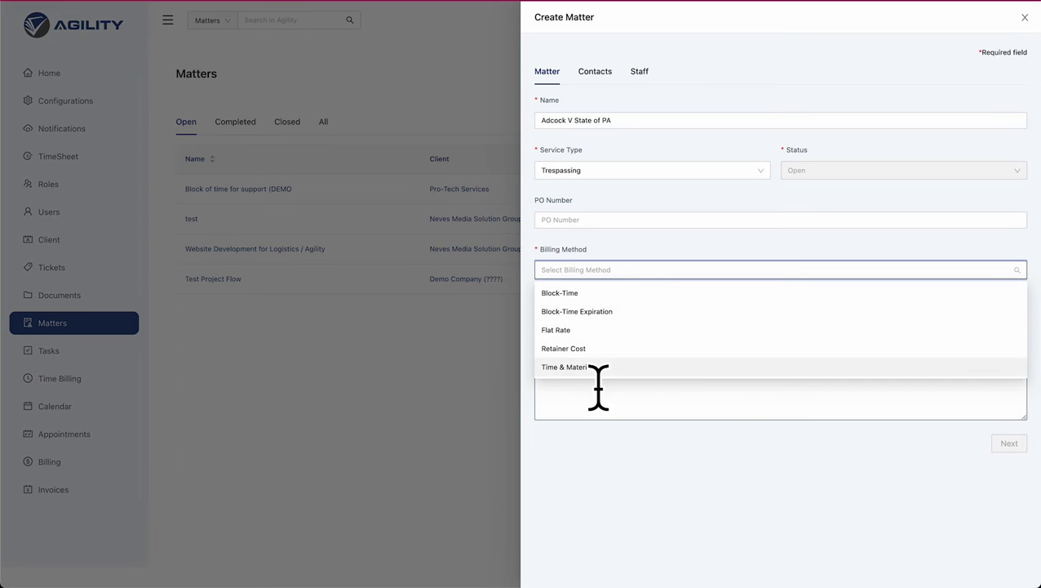
click(564, 349)
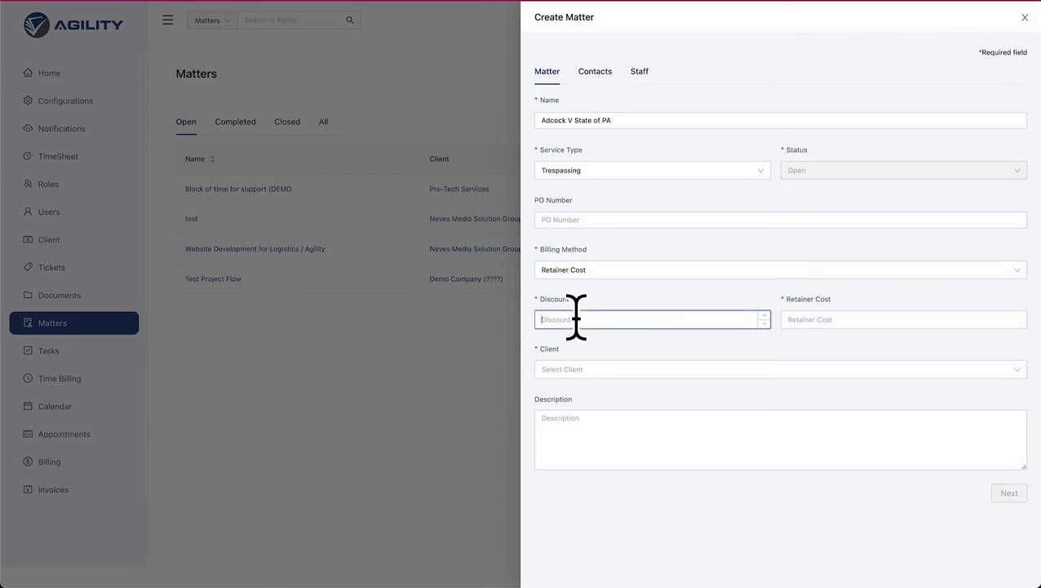
Enter a 0% discount and a retainer cost of 10000, and choose the individual client the matter is named after.
text(0)
click(809, 319)
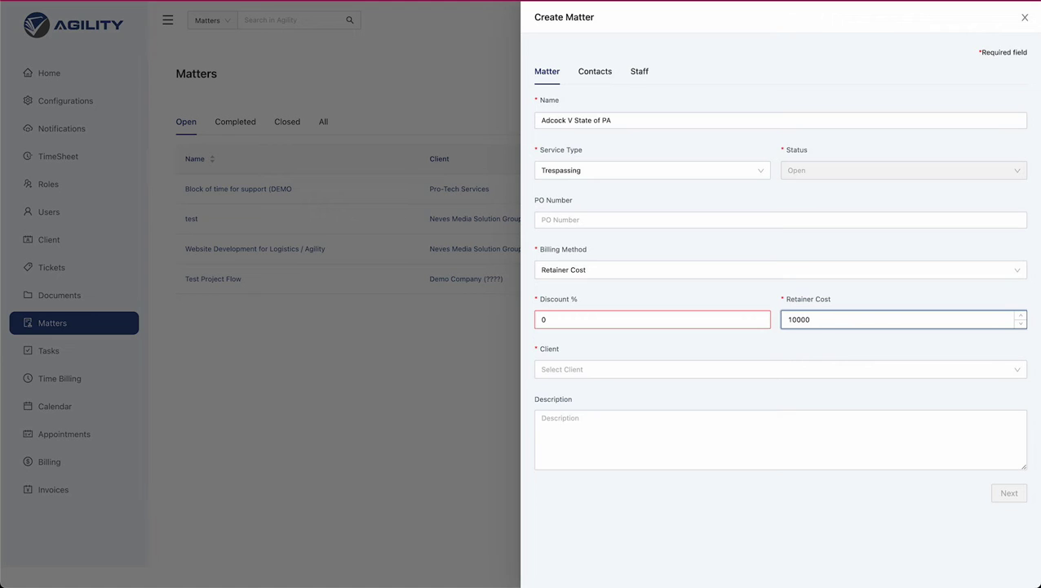
click(655, 370)
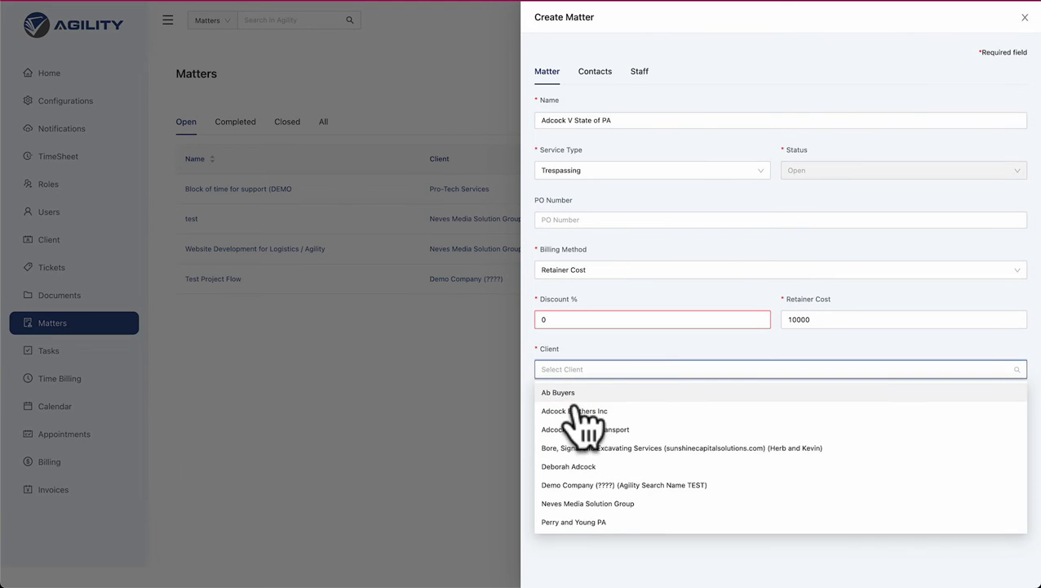
click(583, 468)
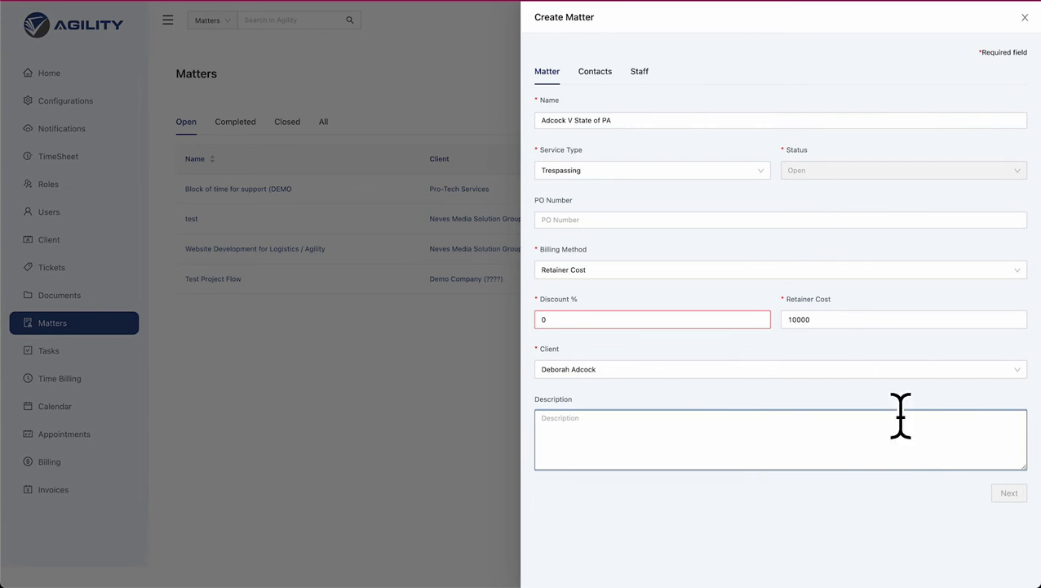
Set the discount to 10%, enter "Test Case" as the matter description, and proceed to the contacts section.
double_click(696, 319)
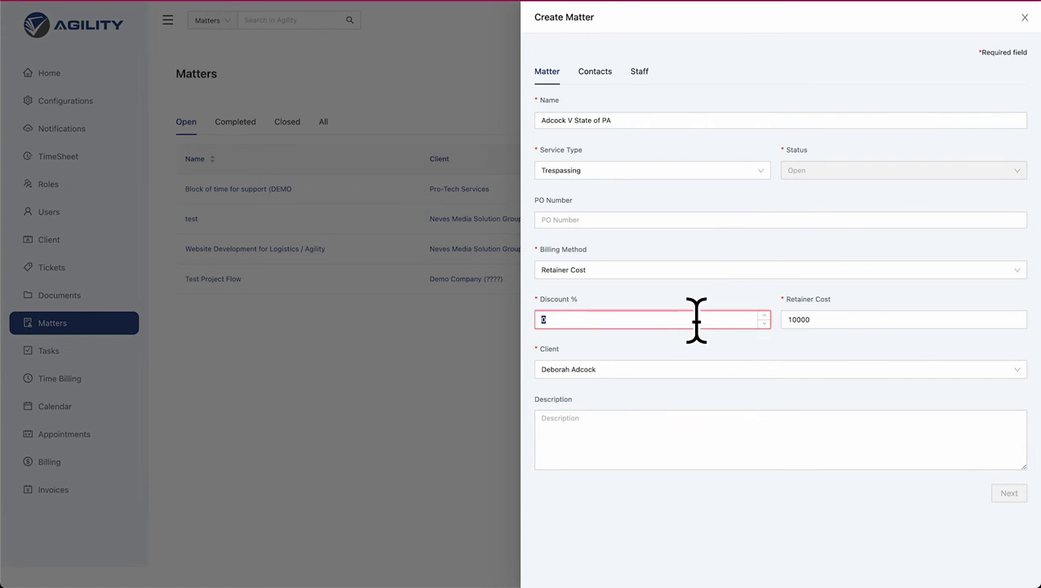
text(10)
click(667, 457)
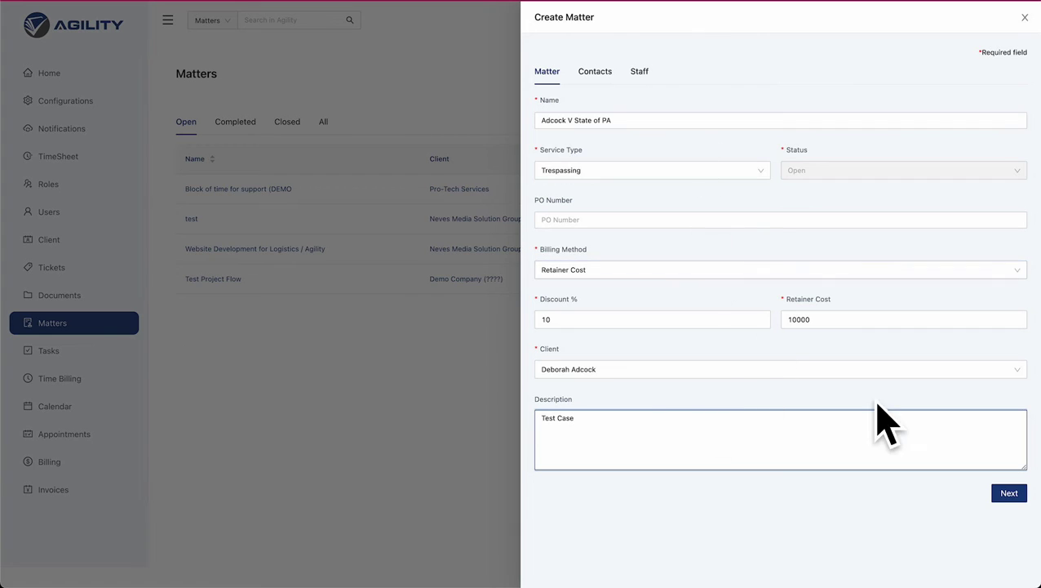
click(1009, 493)
Add the client's available contact to the matter with the category Billing Client.
click(560, 128)
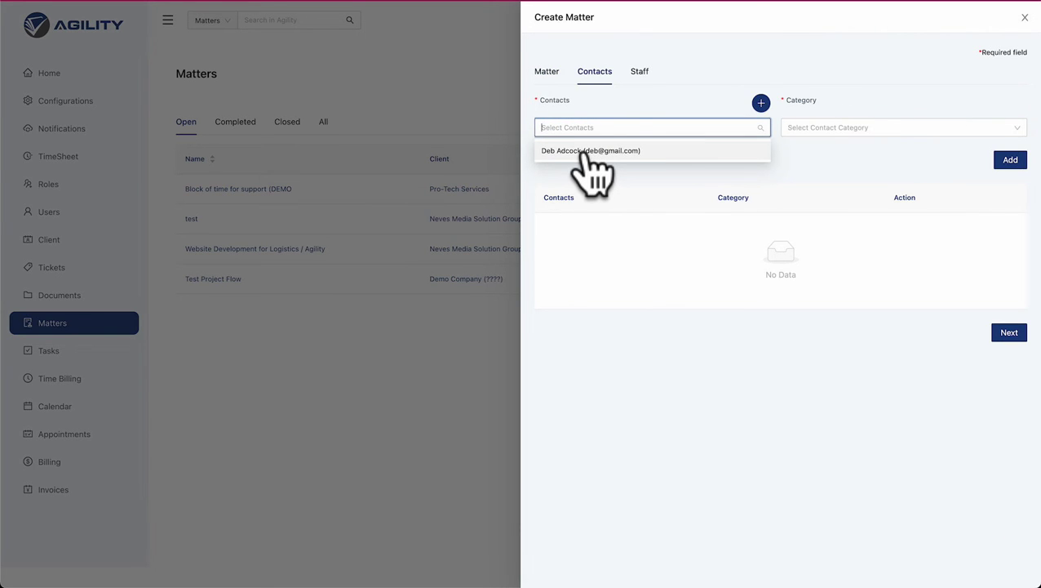
click(591, 163)
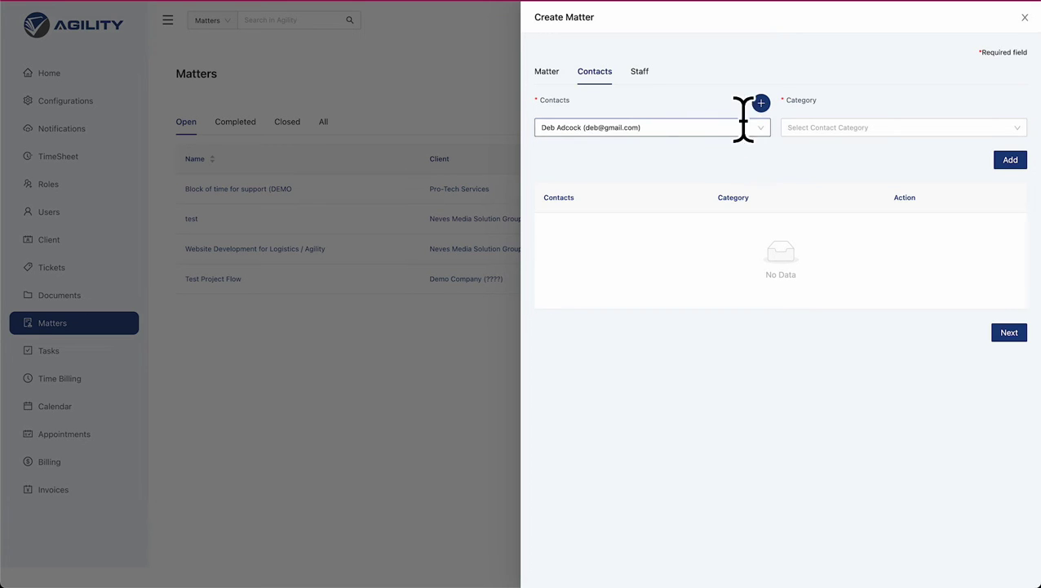
click(812, 124)
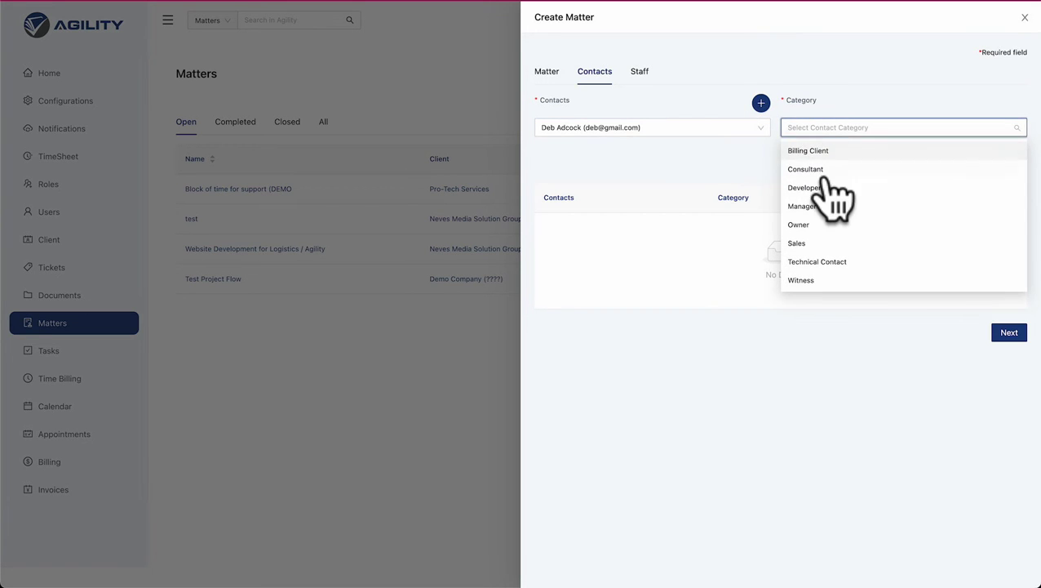
click(808, 151)
click(1010, 160)
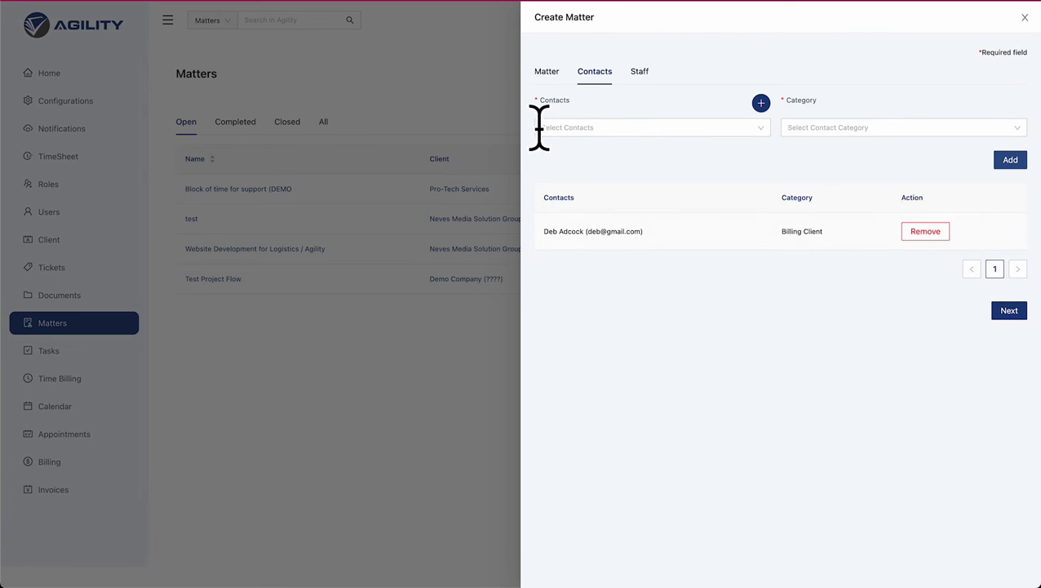
drag(543, 232, 643, 233)
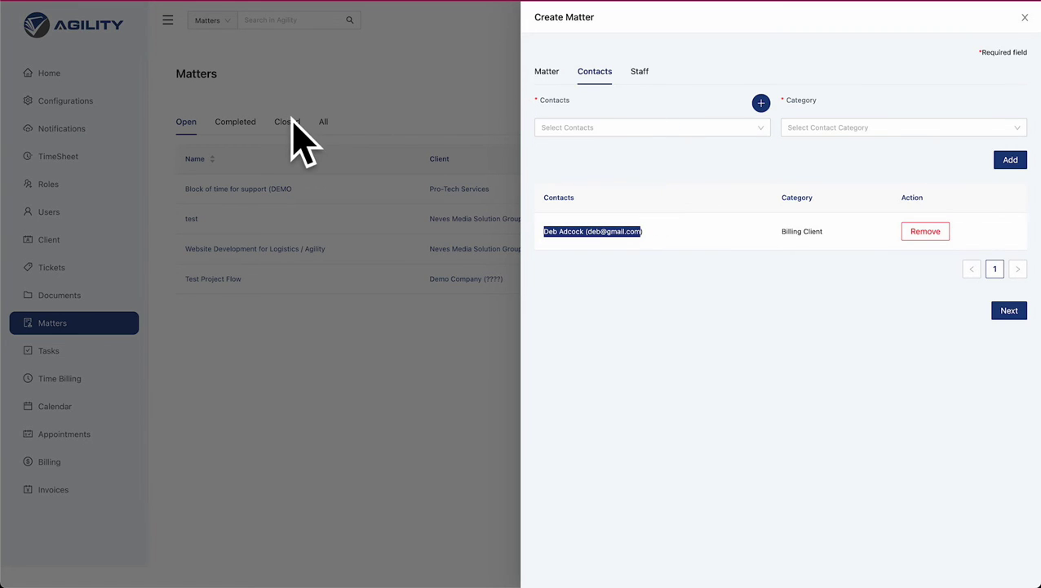
Give the listed staff member the Lead role and create the matter.
click(1009, 311)
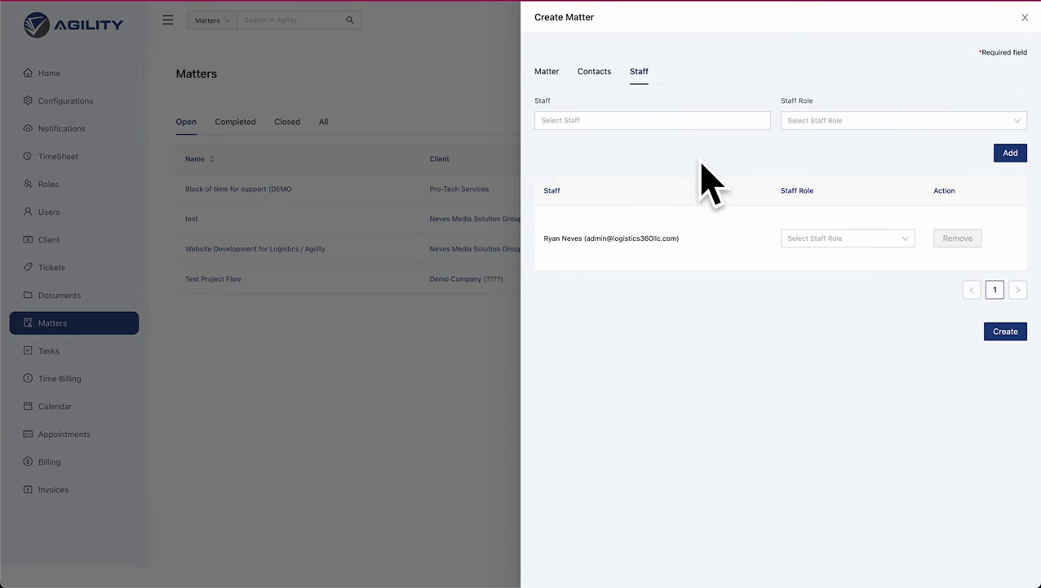
click(819, 237)
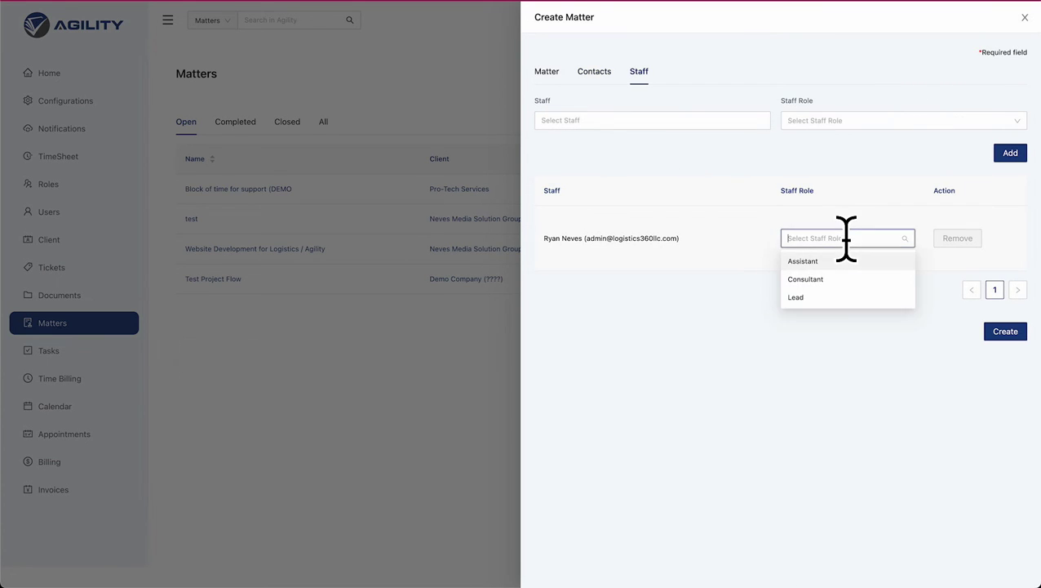
click(802, 298)
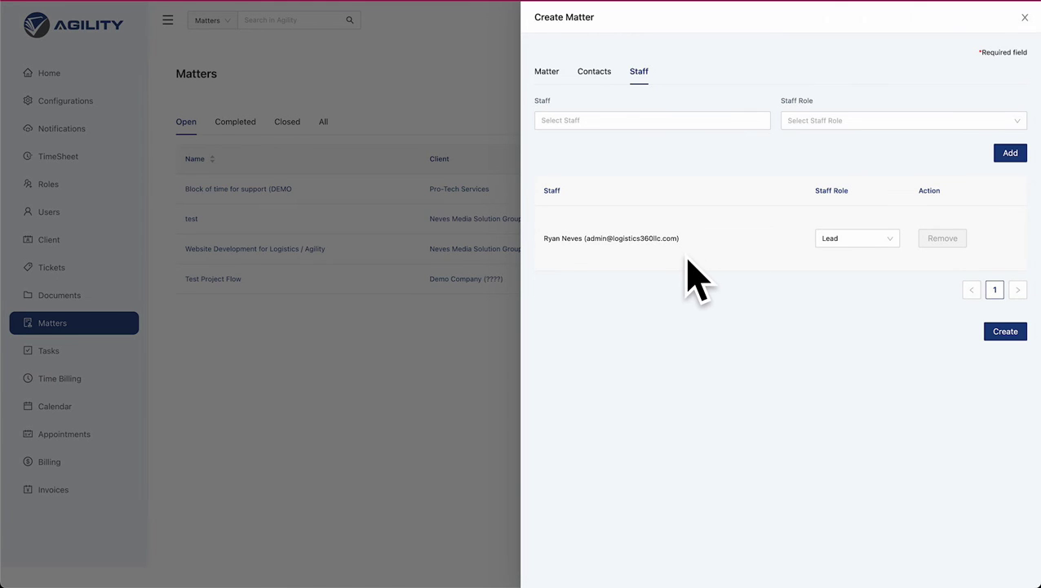
click(1004, 333)
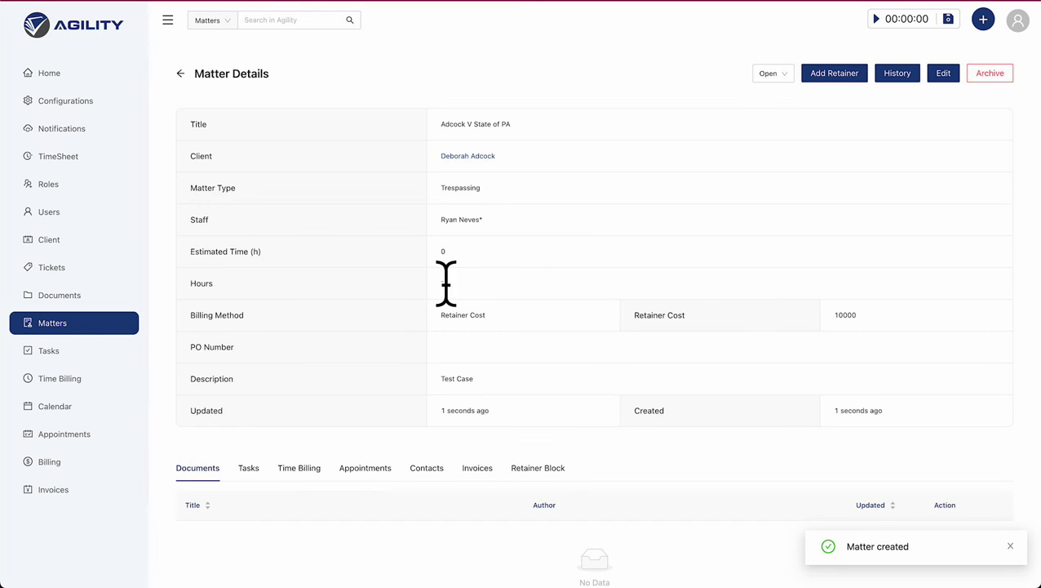
Review the new matter's tasks, time billing, appointments, contacts, invoices, retainer block and documents.
scroll(457, 311, down, 1)
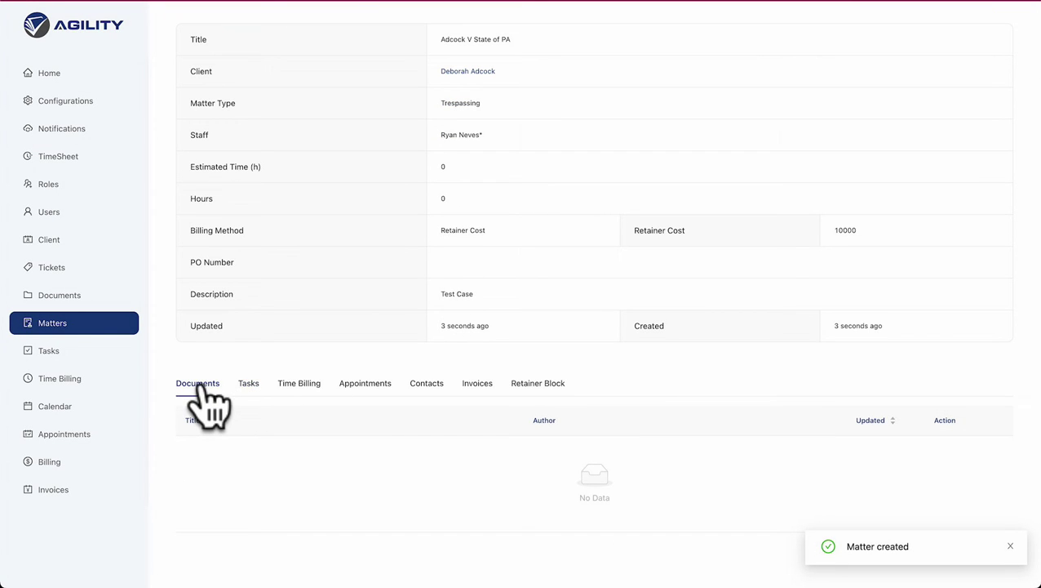
click(248, 385)
click(289, 385)
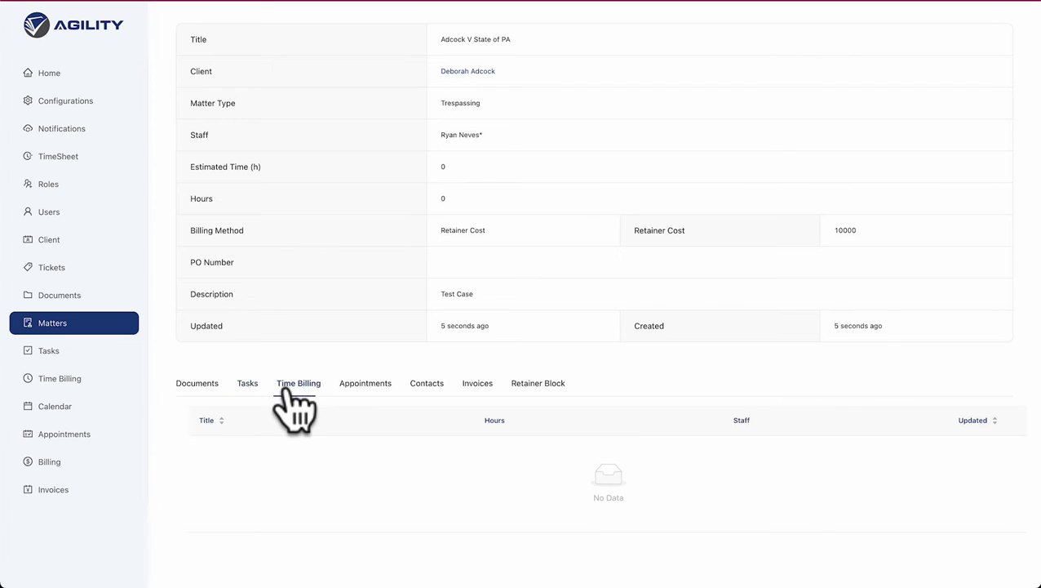
click(363, 385)
click(424, 385)
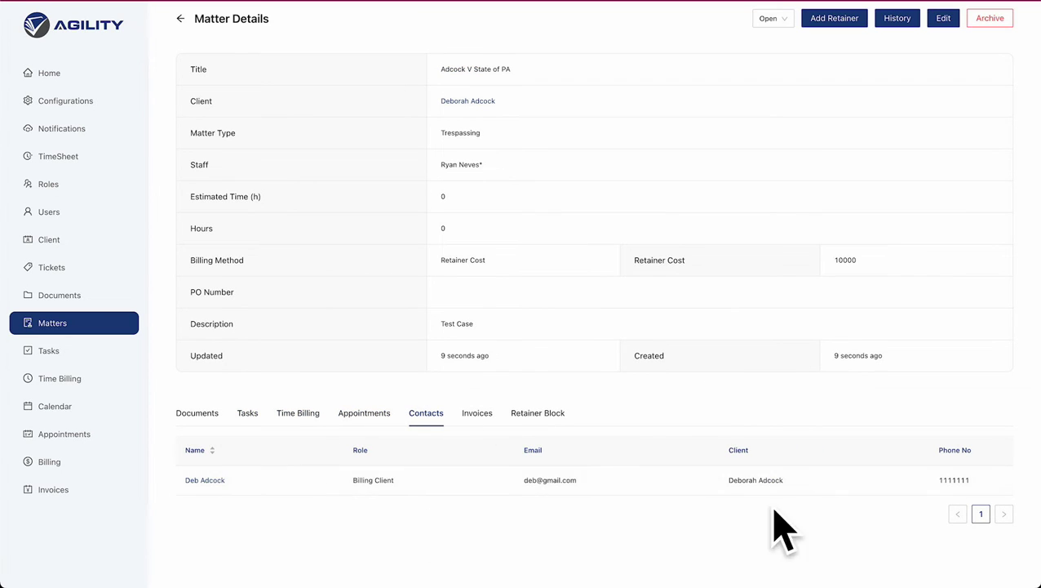
click(480, 415)
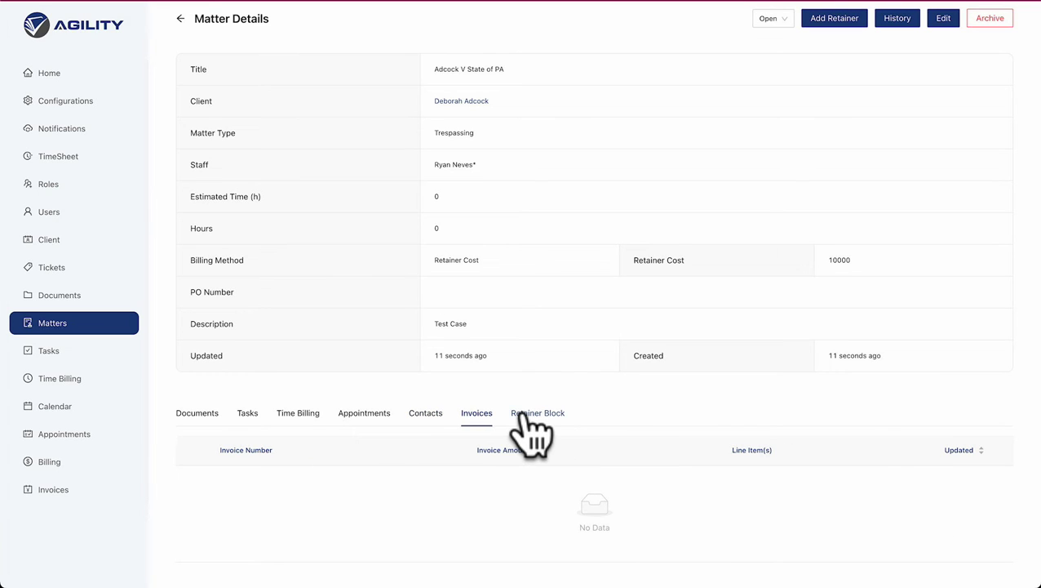
click(532, 414)
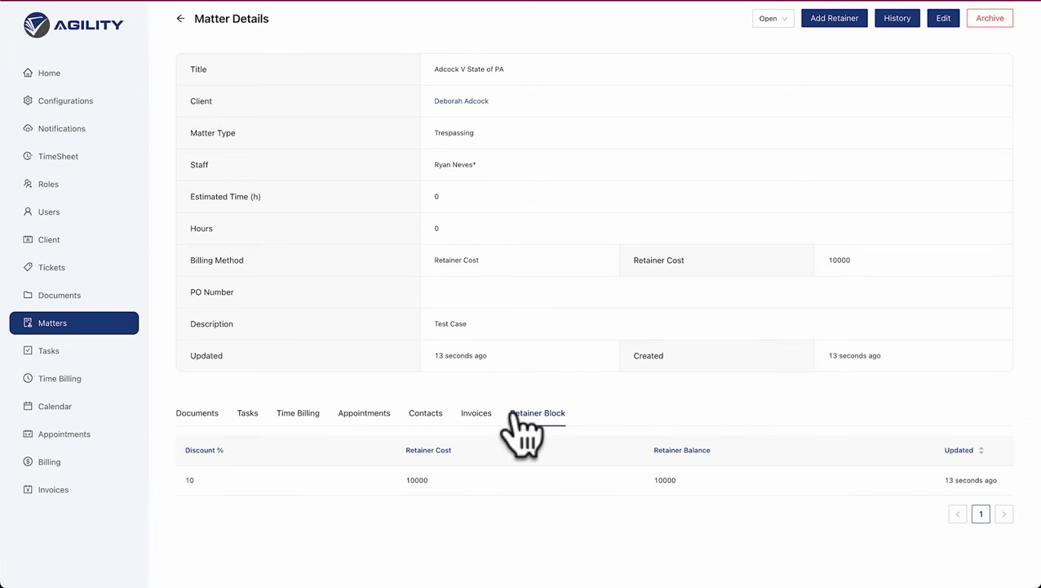
drag(397, 481, 467, 492)
click(204, 414)
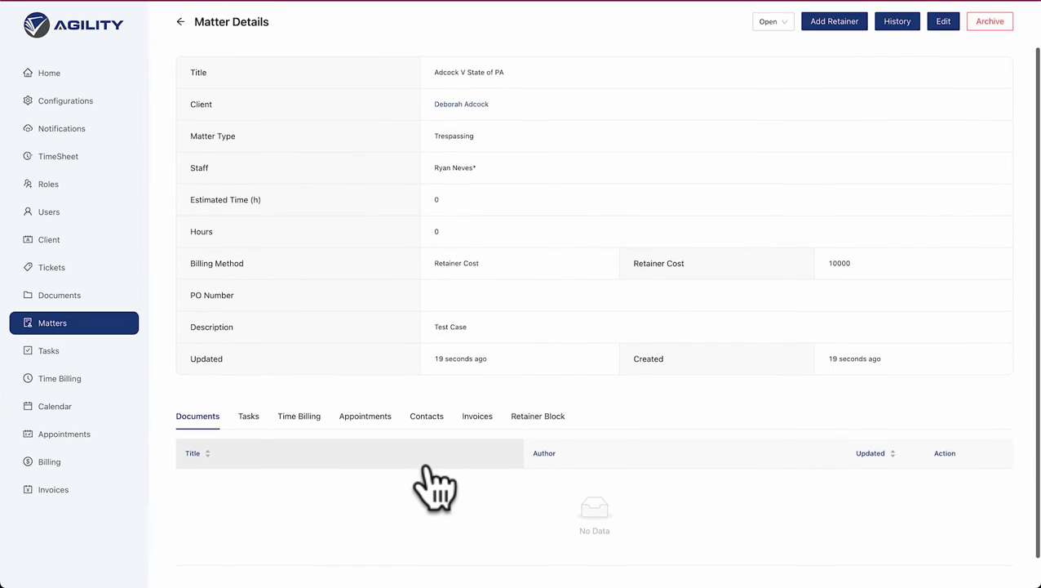
scroll(435, 488, up, 1)
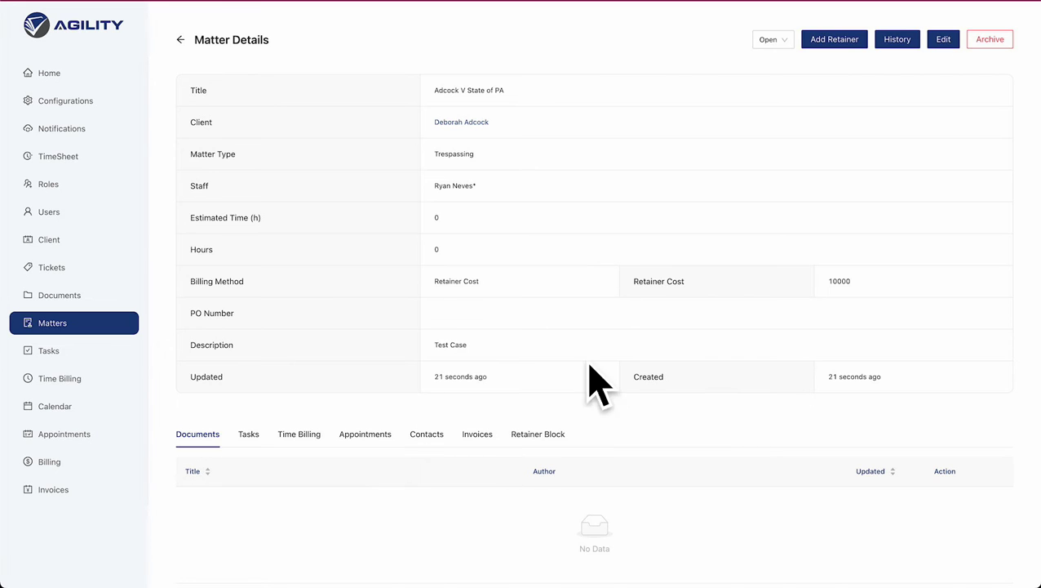
scroll(545, 513, up, 2)
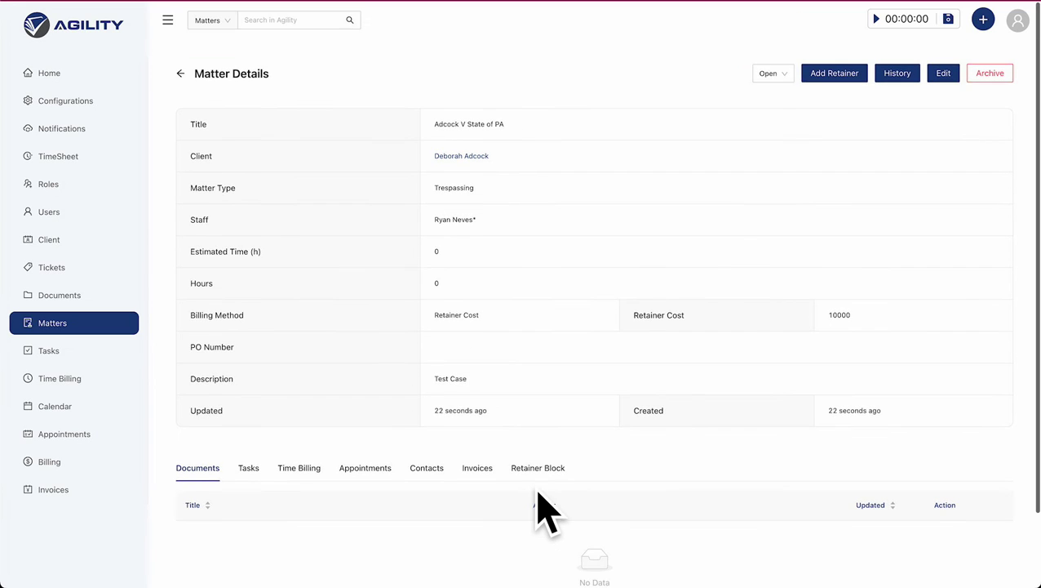
click(983, 19)
click(920, 113)
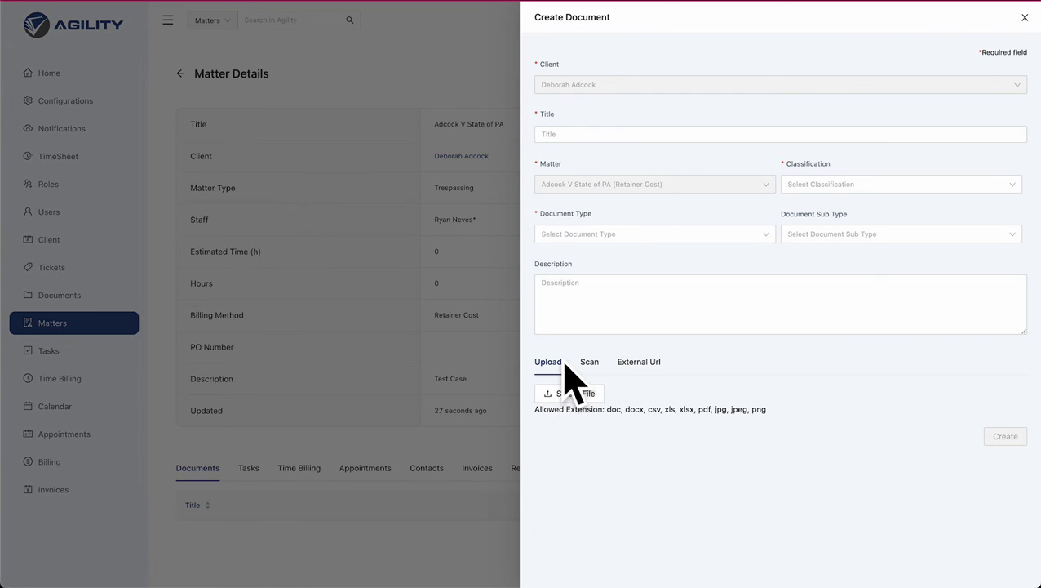
click(639, 362)
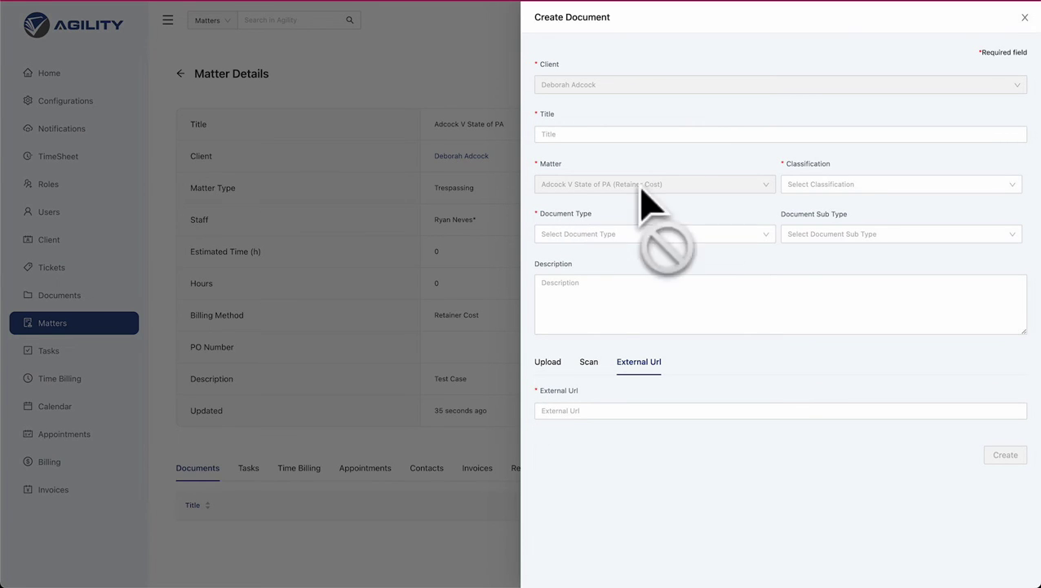
click(818, 183)
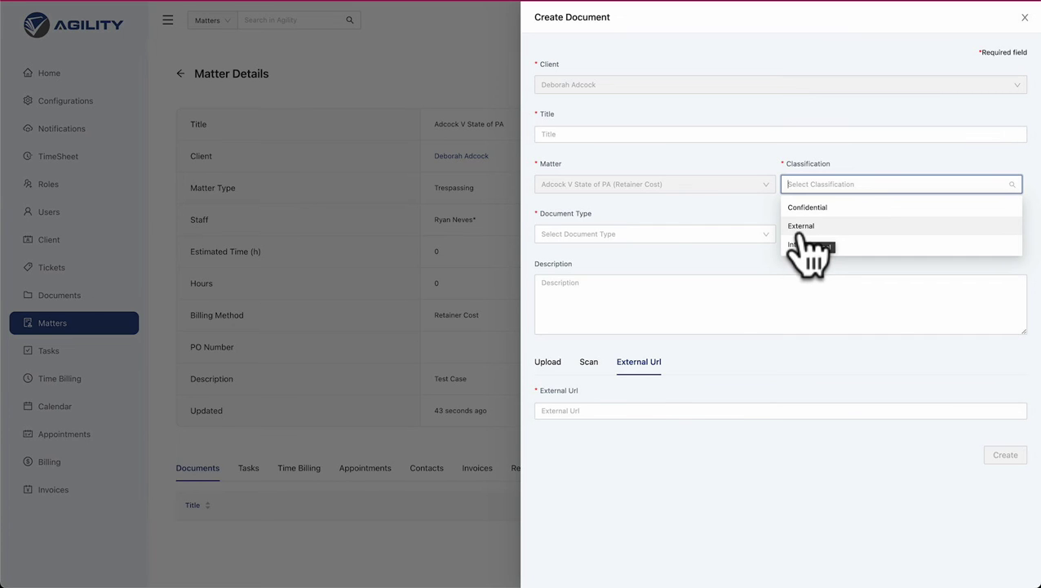
click(655, 234)
click(641, 275)
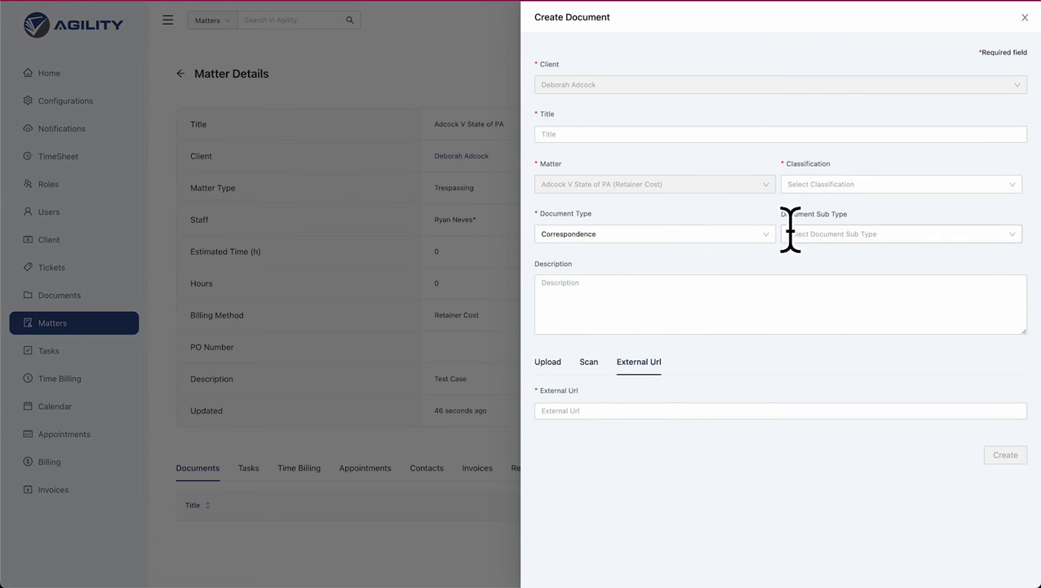
click(793, 234)
click(796, 254)
click(555, 133)
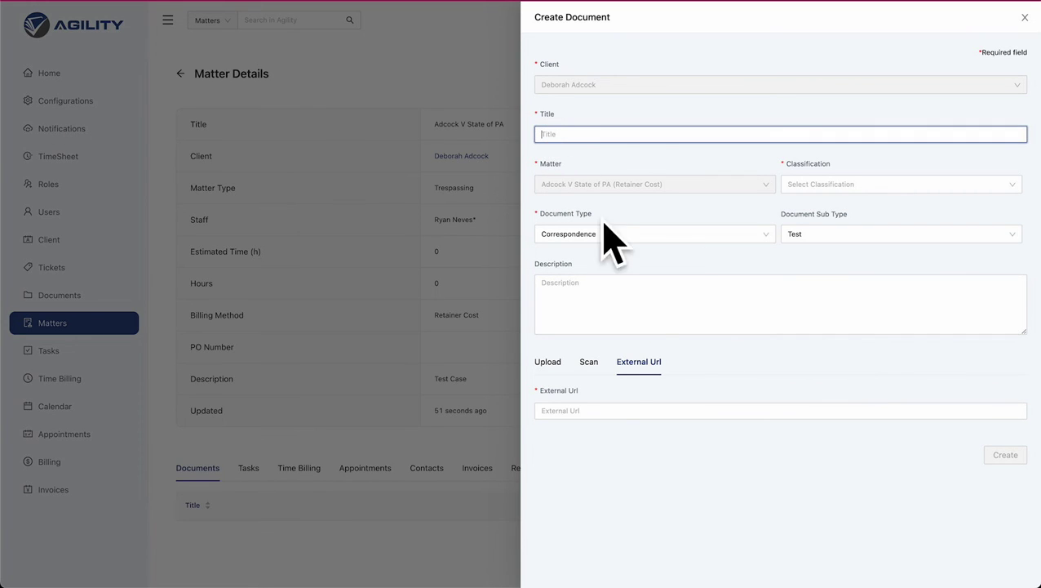
click(593, 367)
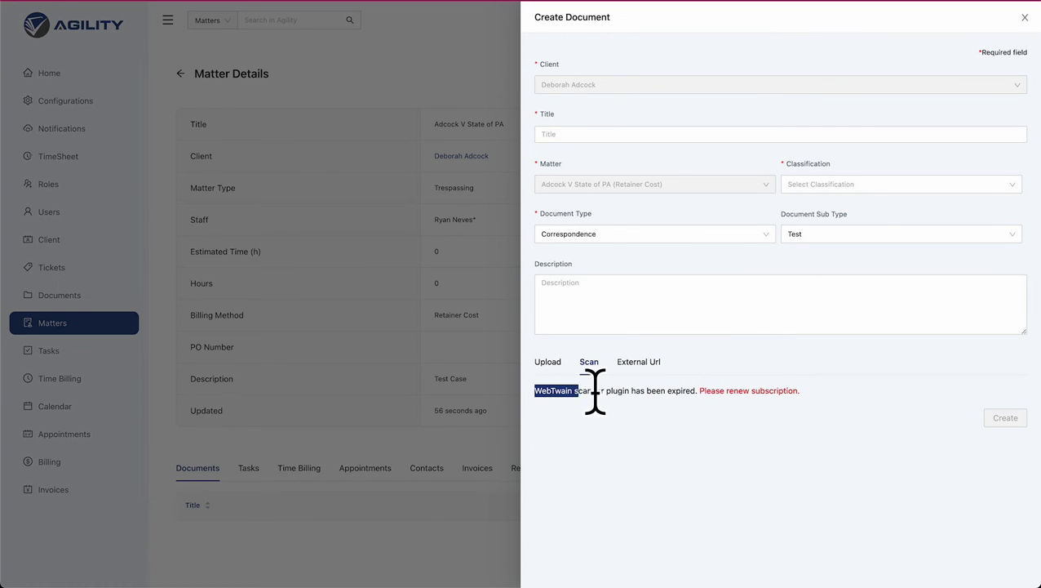
click(549, 363)
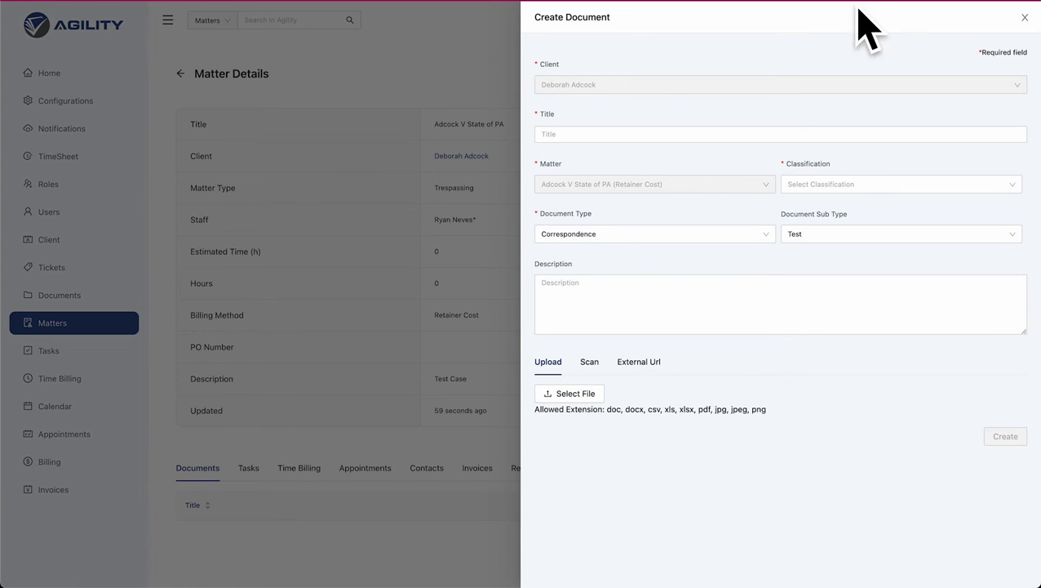
click(1024, 17)
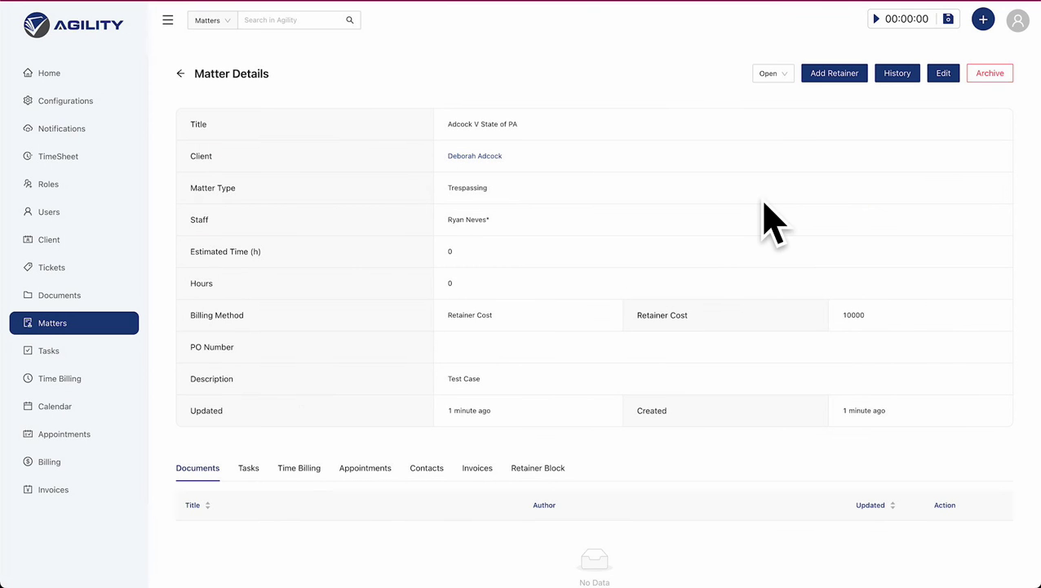
Start a new task for the open matter with the task type File Review.
click(984, 19)
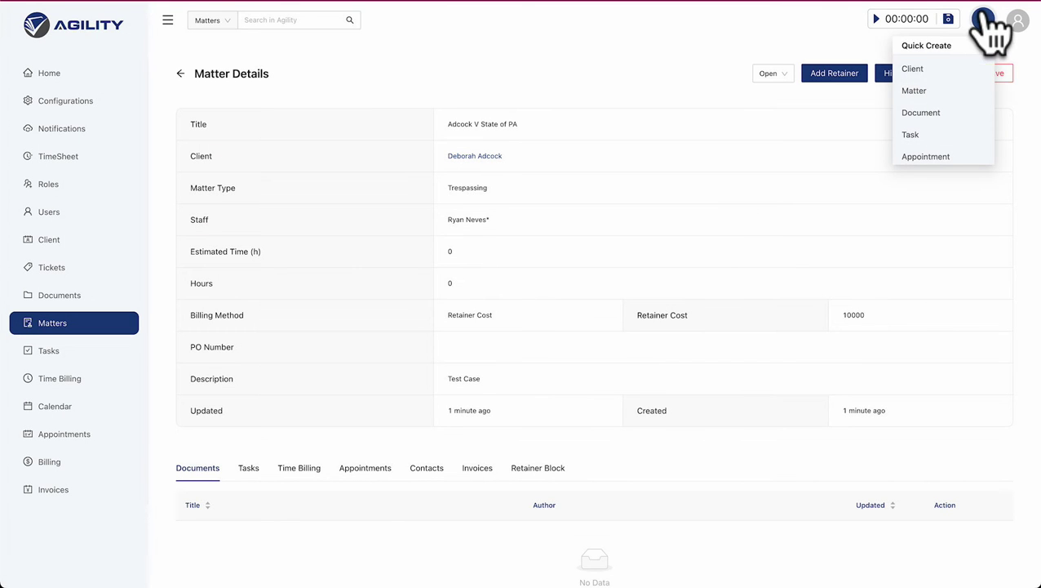
click(911, 135)
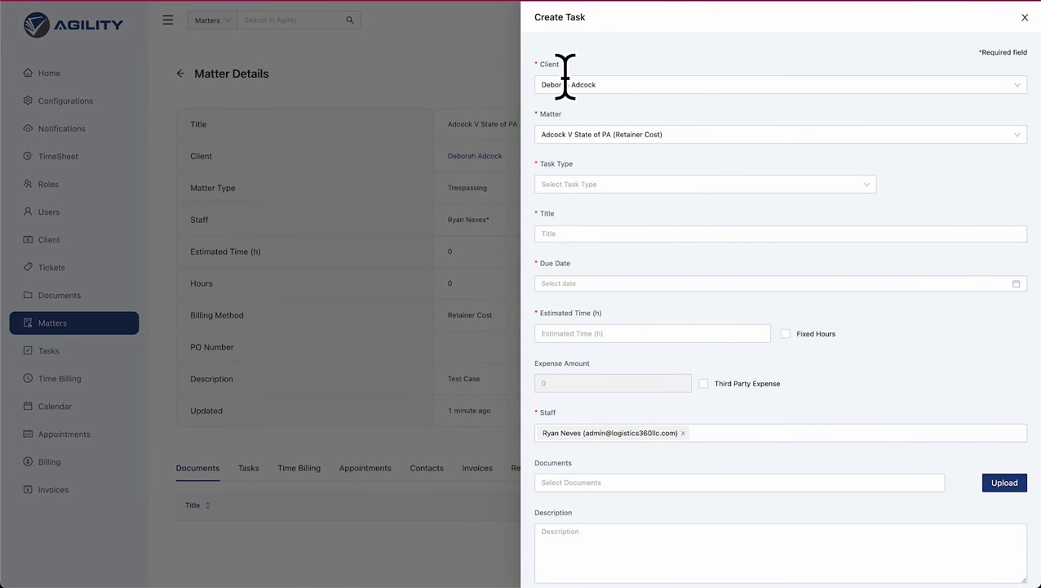
click(552, 183)
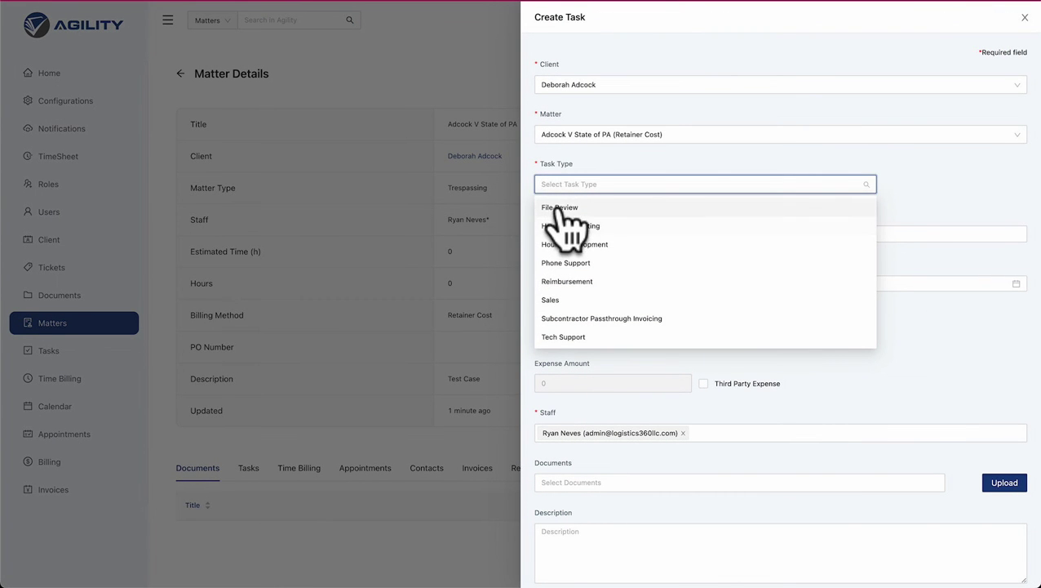
click(551, 208)
Look through the task form's title, due date, estimated time, expense, staff, documents and description fields.
click(550, 231)
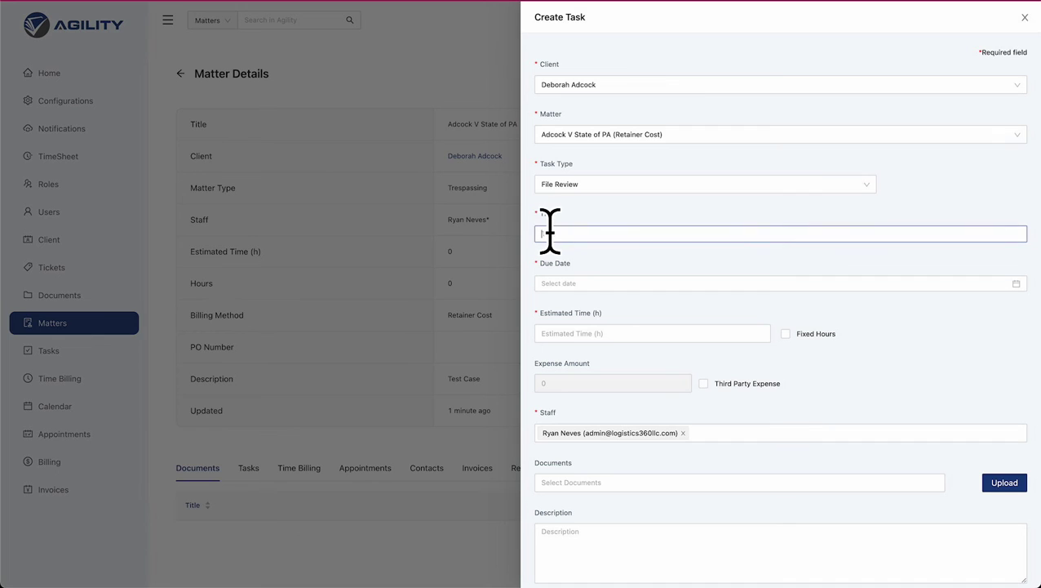
click(577, 283)
click(653, 336)
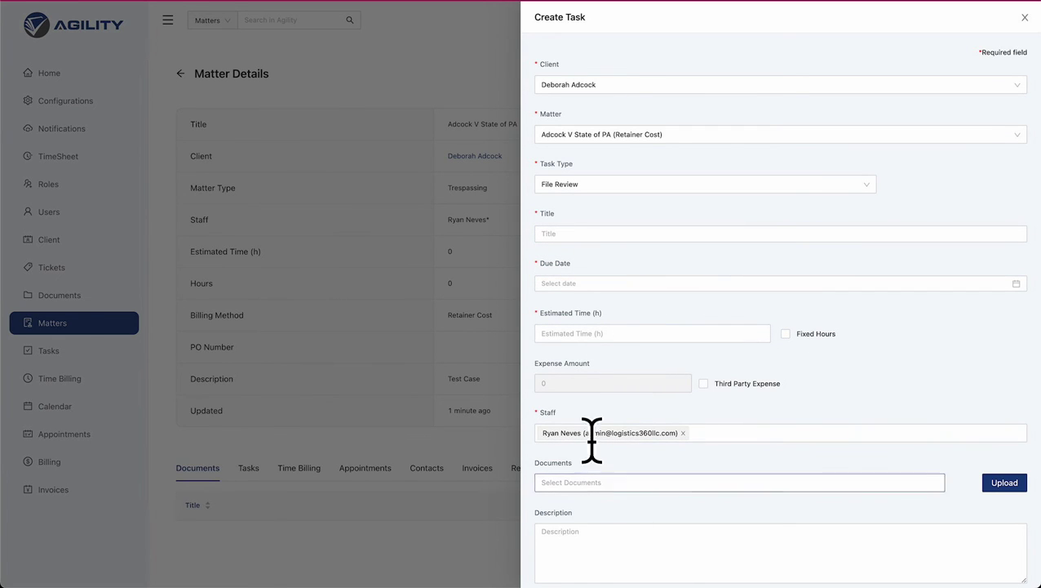
click(670, 542)
scroll(666, 547, down, 2)
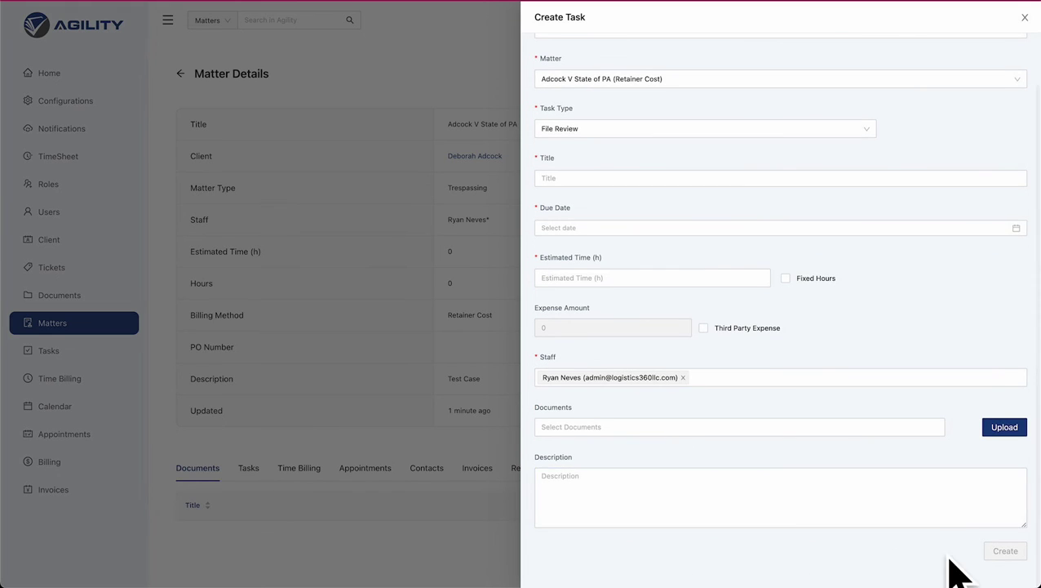
scroll(967, 192, up, 2)
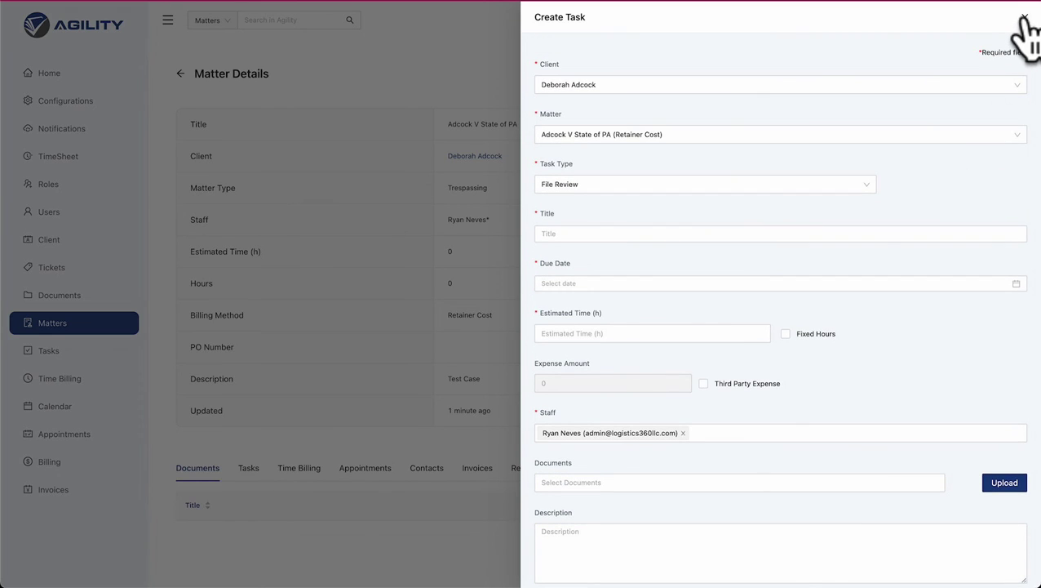
Title the task "test time billing task" and set its due date to 2022-11-28.
click(601, 235)
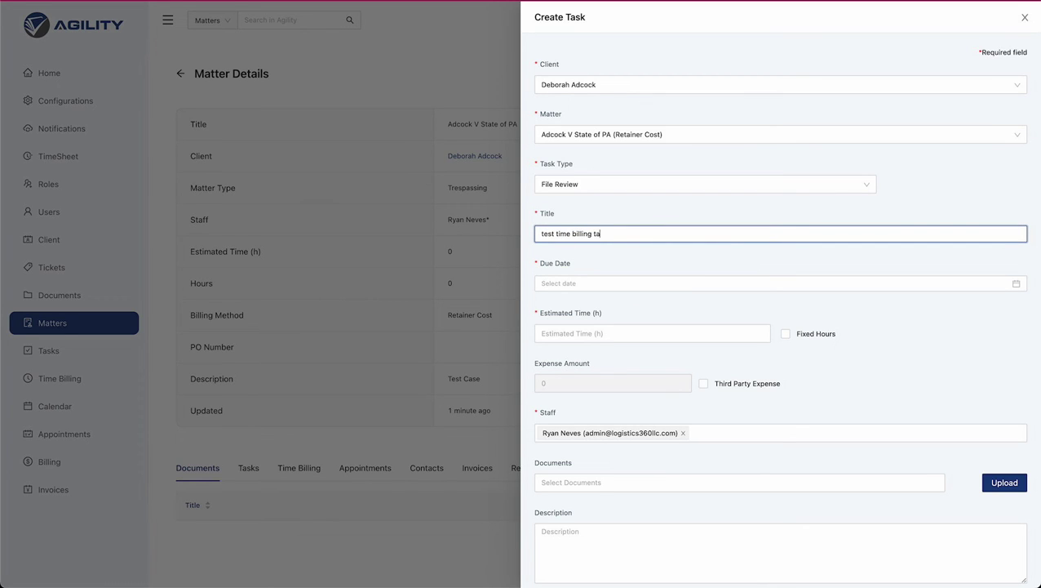
click(604, 283)
click(574, 416)
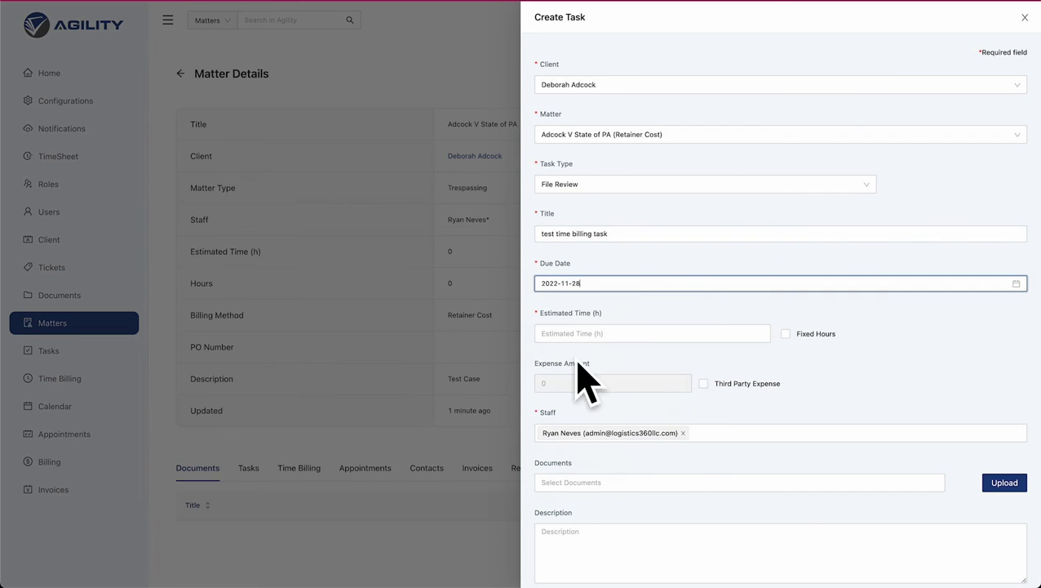
Set the task's estimated time to 1 hour and create the task without attaching documents.
click(574, 335)
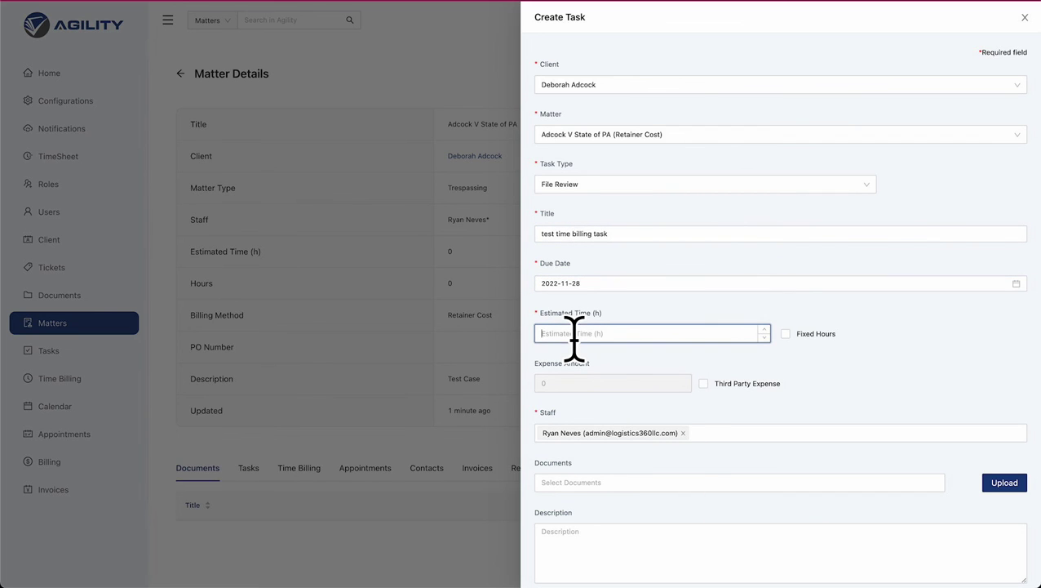
click(571, 482)
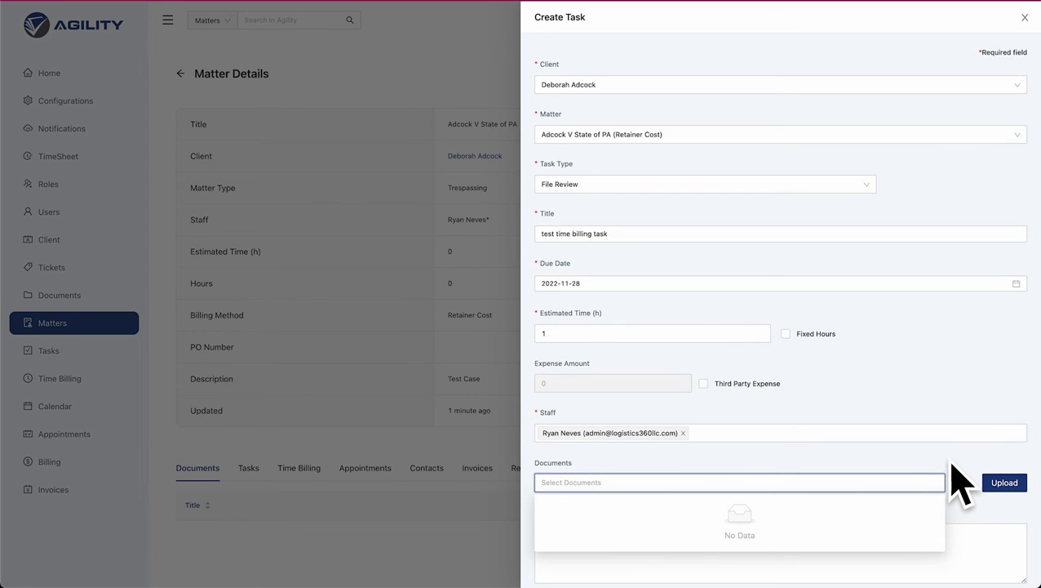
click(998, 484)
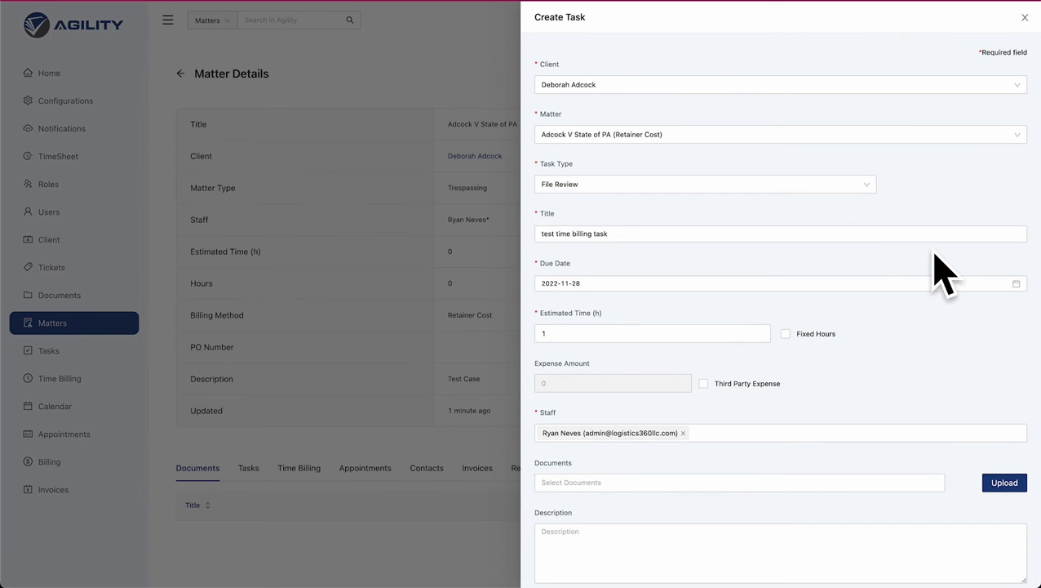
scroll(971, 543, down, 1)
click(1006, 551)
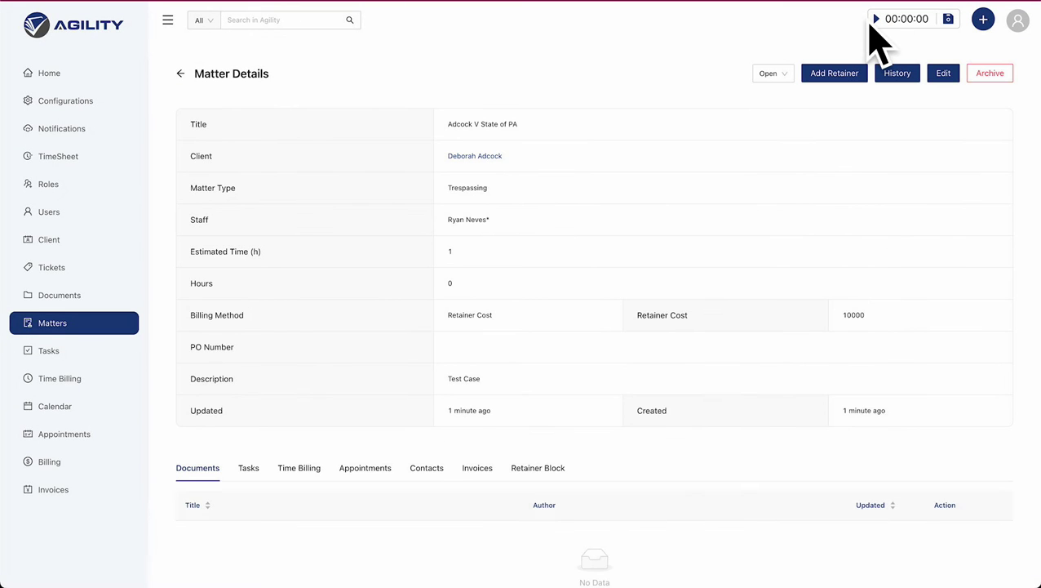
Start a time billing entry for the task "test time billing task" with the title "Testing Timer".
click(874, 19)
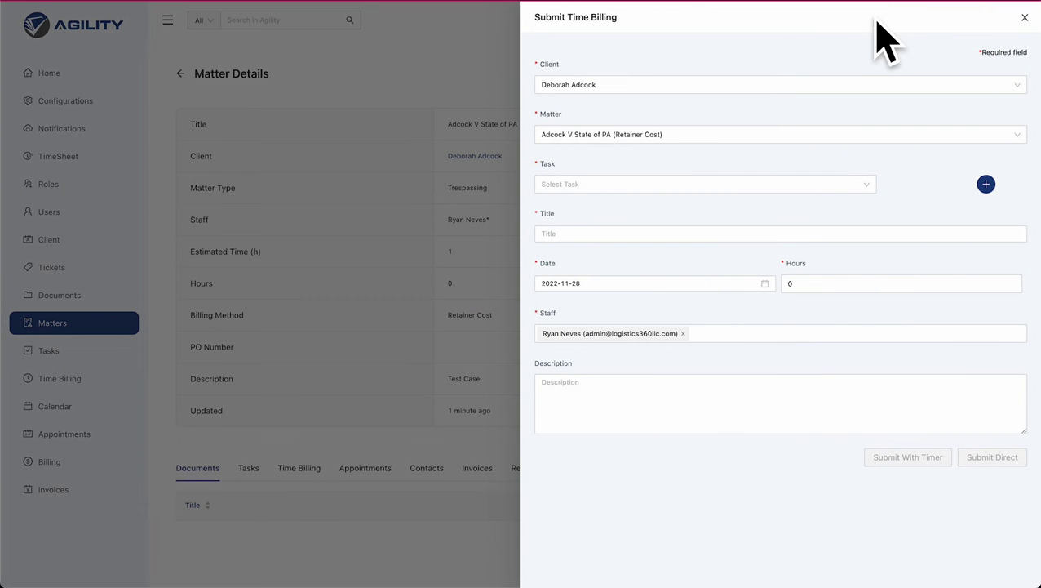
click(683, 182)
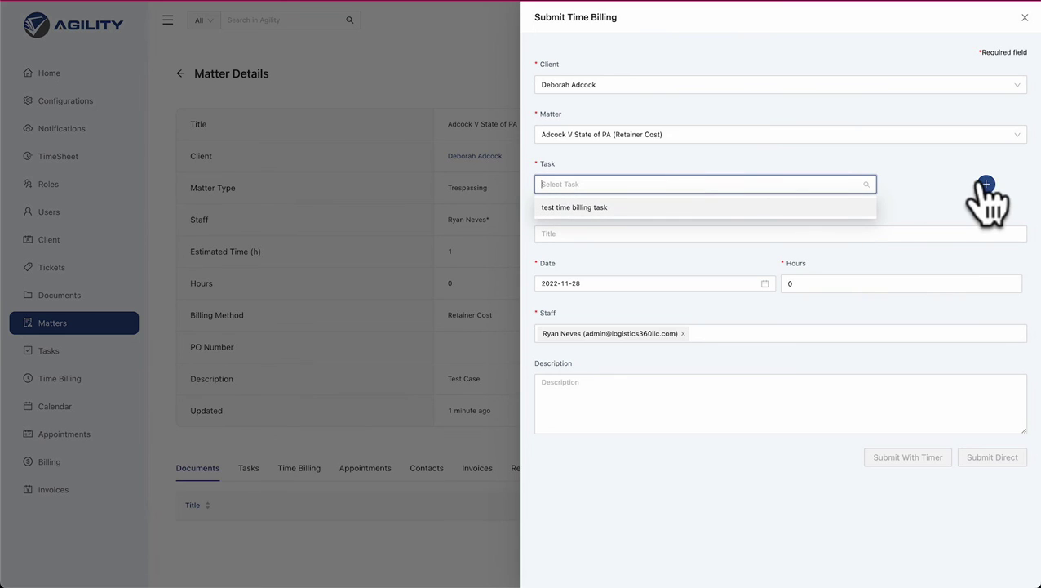
click(594, 208)
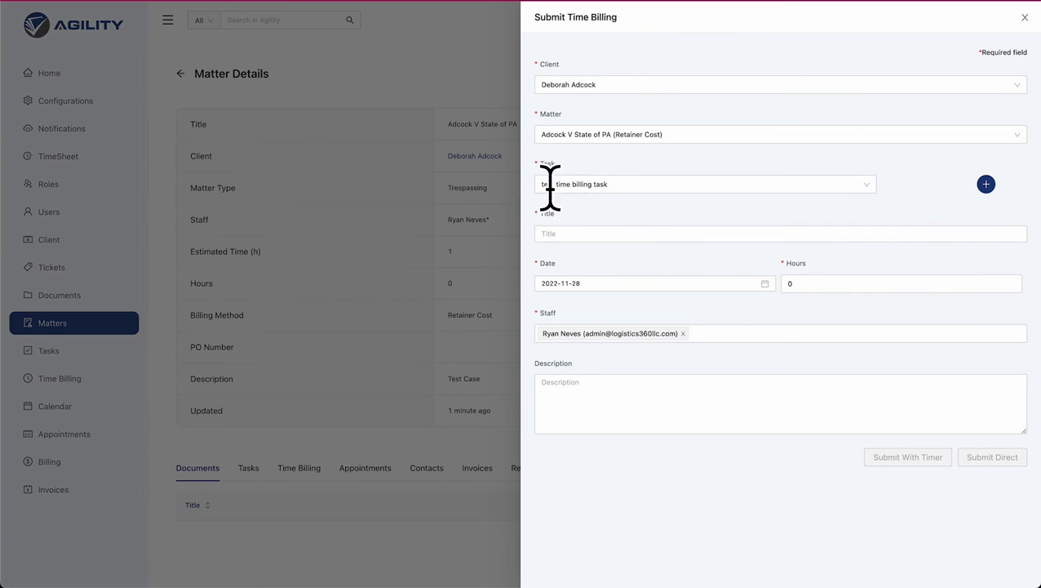
click(590, 234)
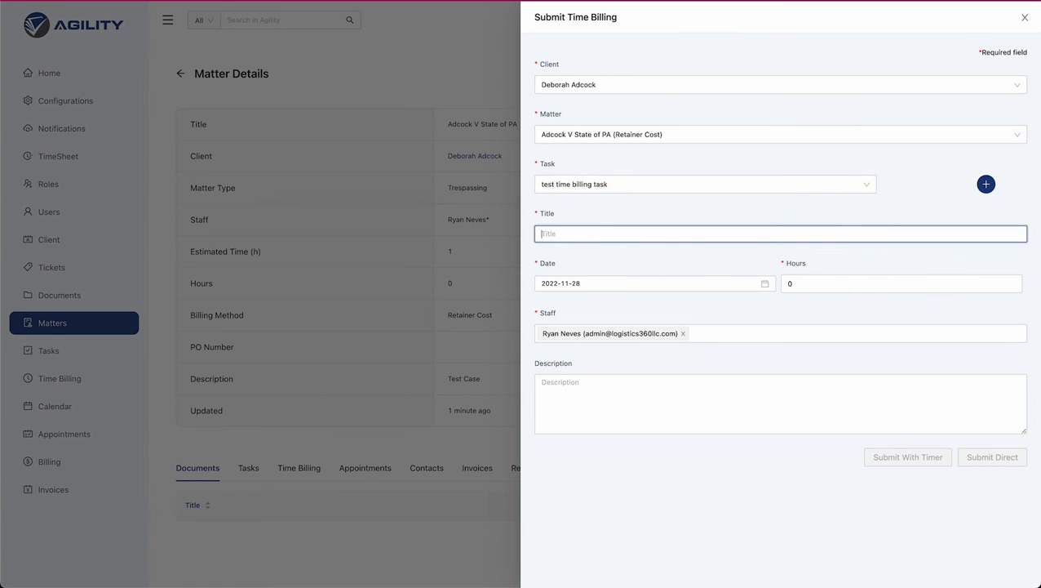
text(Testing Timer)
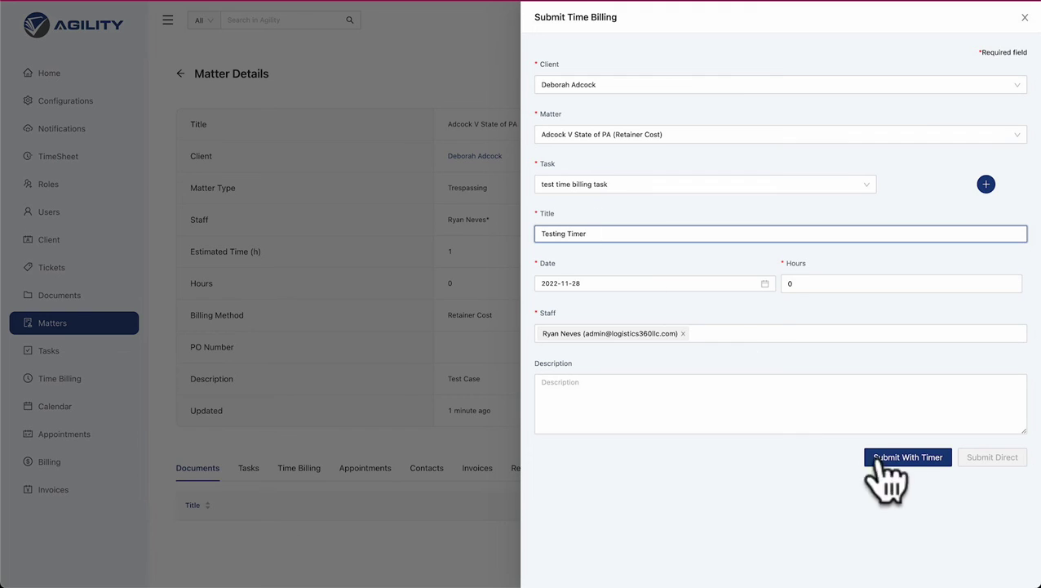
Try 2 hours for direct submission of the time entry and set the hours back to 0.
double_click(785, 286)
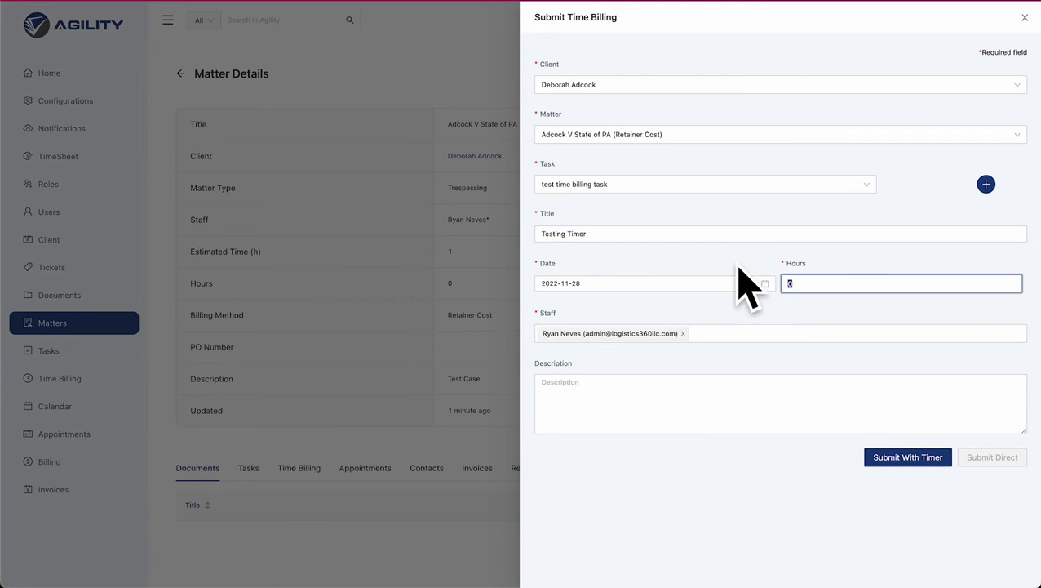
text(2)
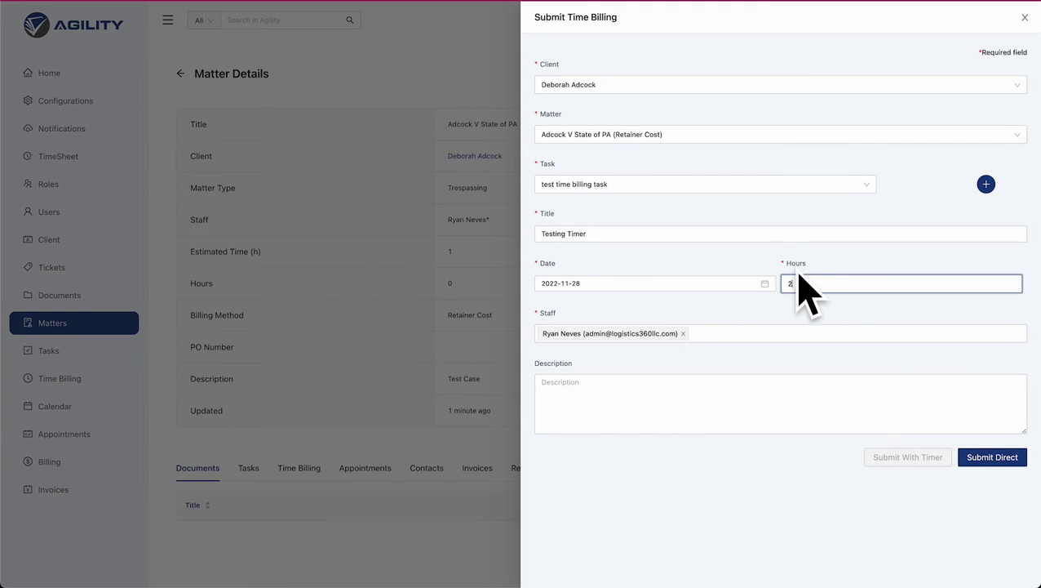
key(BackSpace)
text(0)
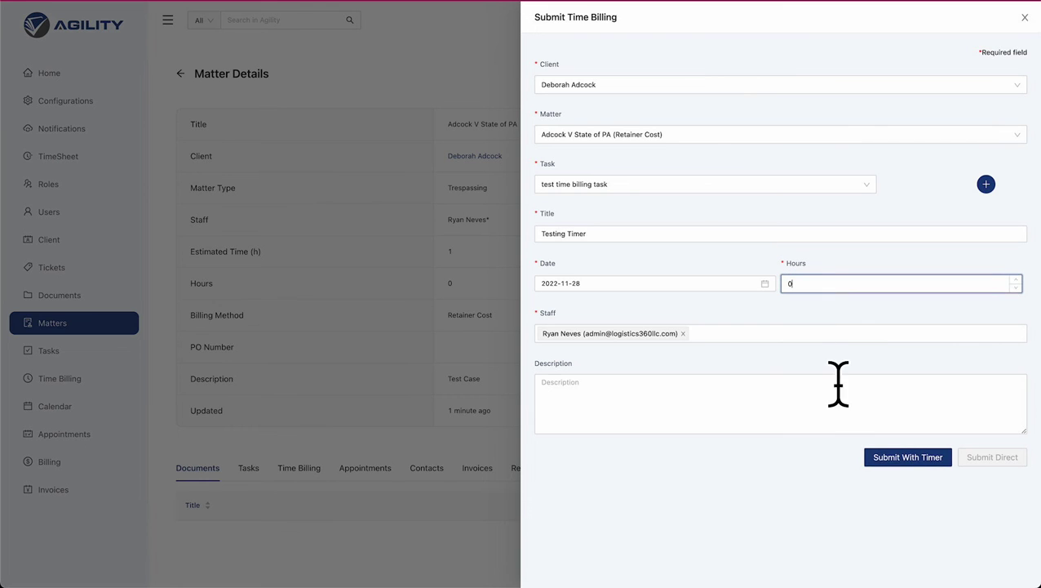
Run the entry's timer while browsing the documents, tasks and matters lists, and save it without marking the task as completed.
click(886, 459)
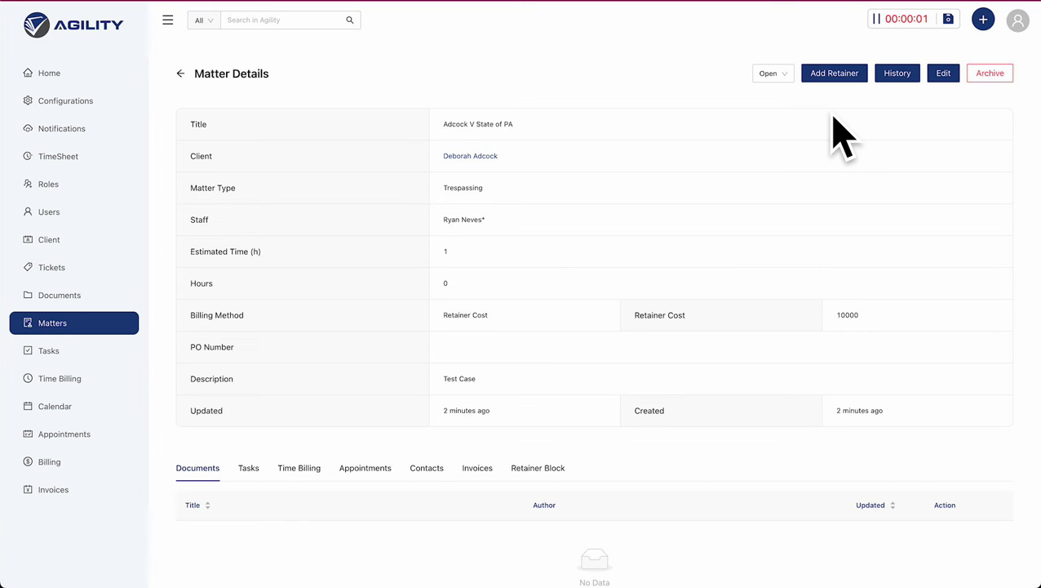
click(42, 299)
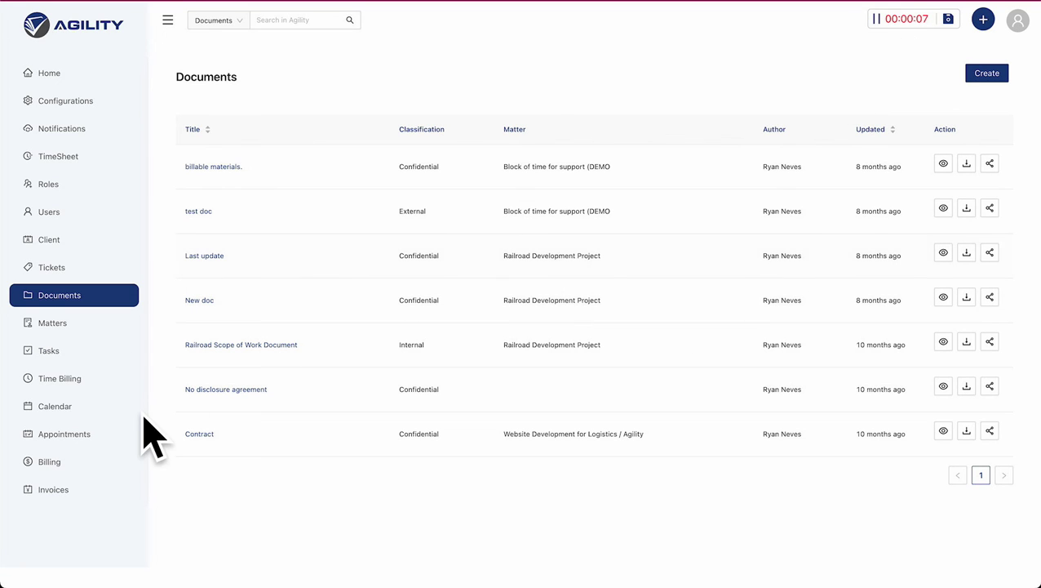
click(49, 351)
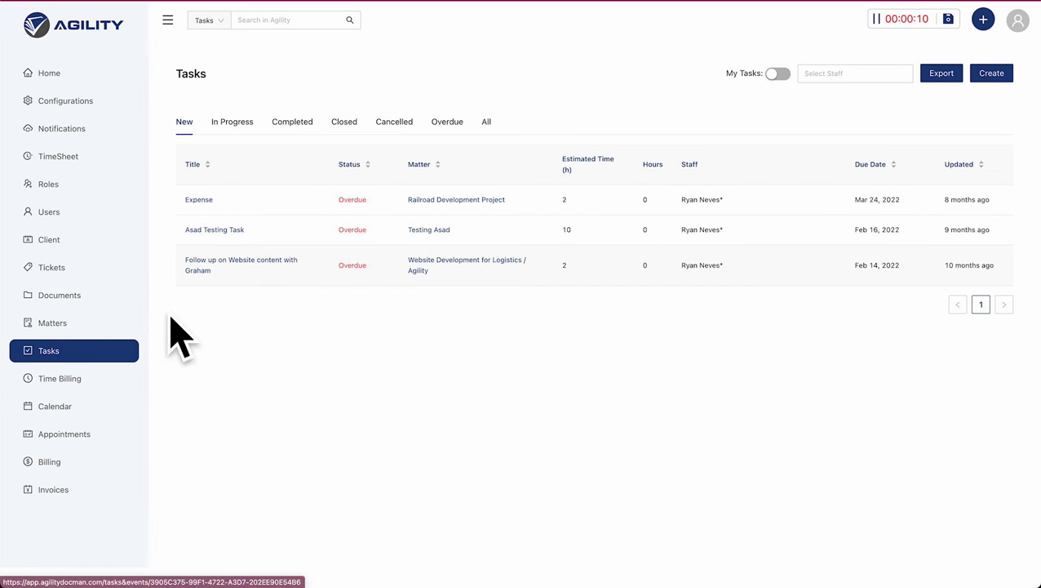
click(72, 326)
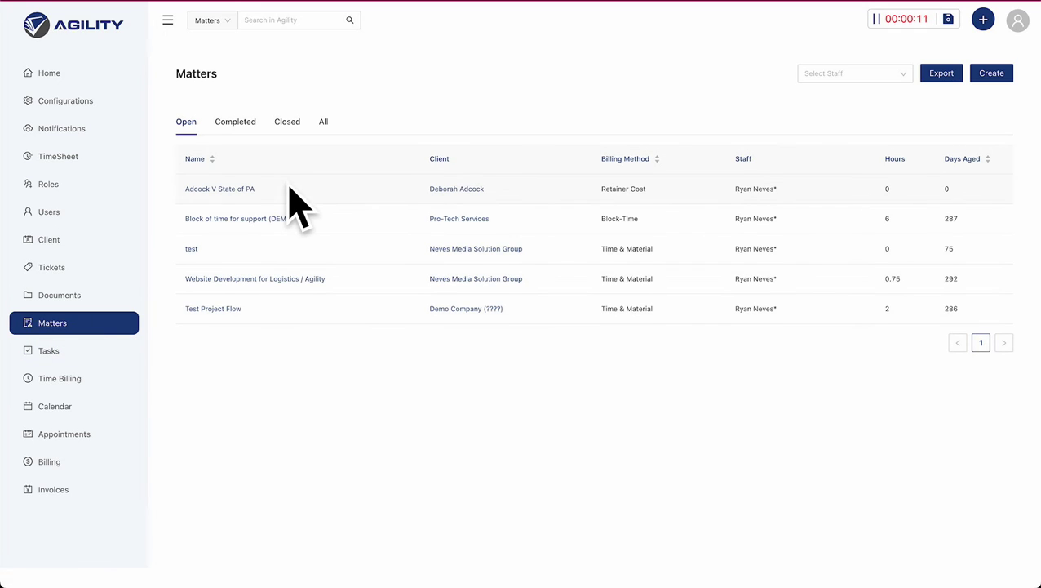
click(947, 19)
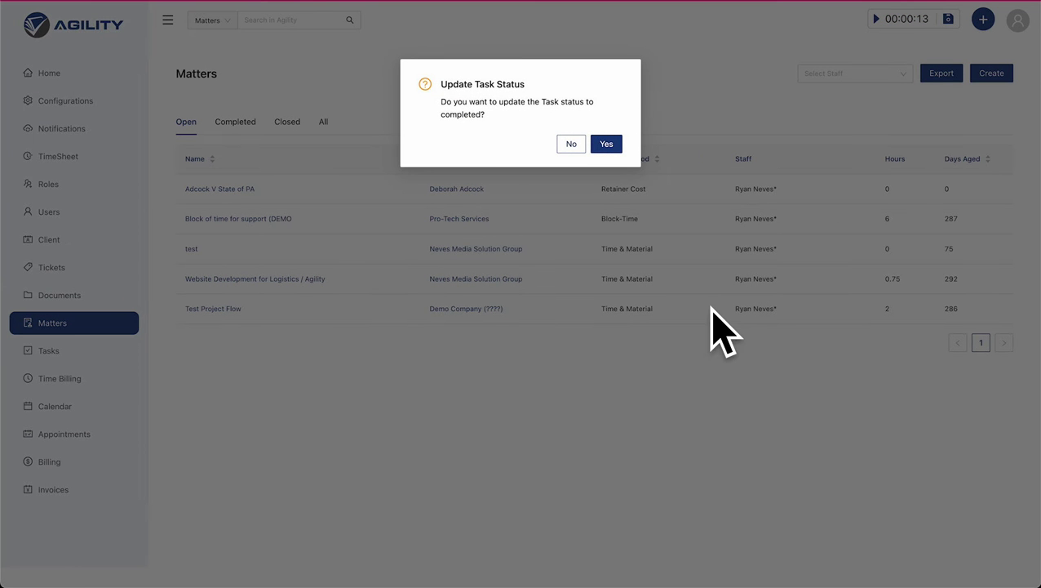
click(572, 146)
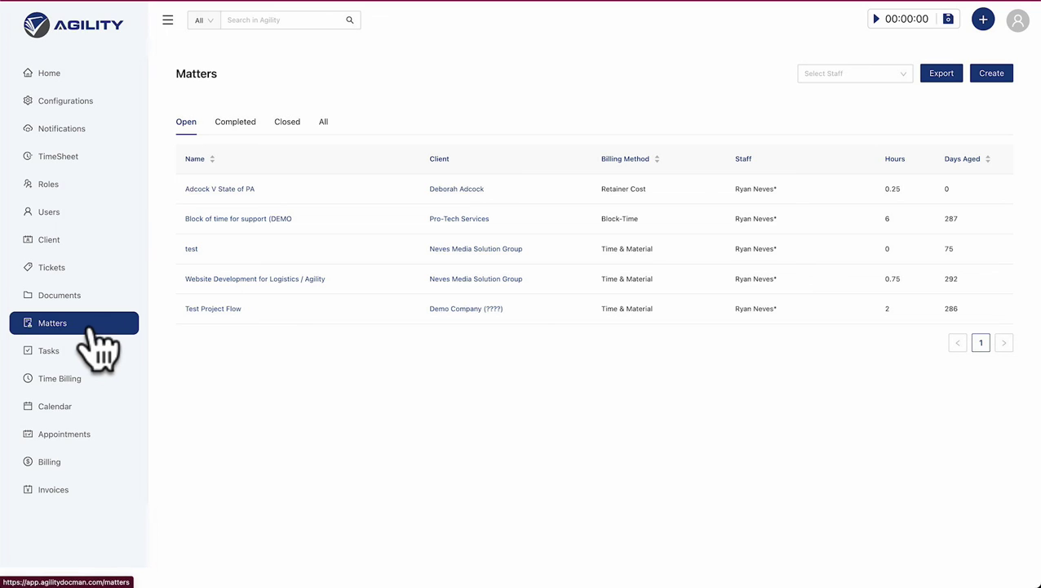
Examine the retainer-billed matter's task and the details of its "Testing Timer" time billing entry.
click(208, 193)
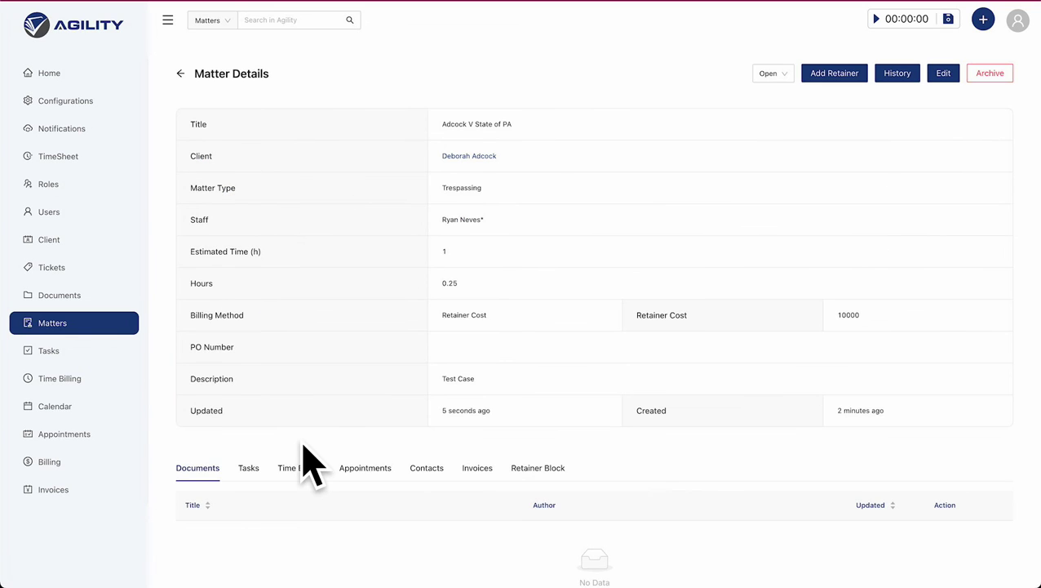
scroll(310, 460, down, 2)
click(248, 386)
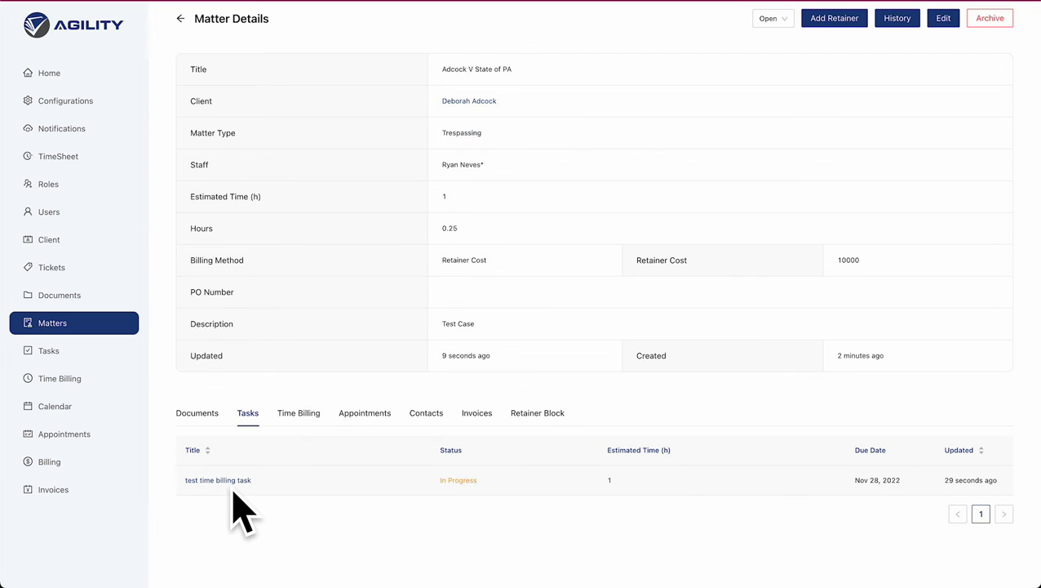
drag(441, 482, 631, 484)
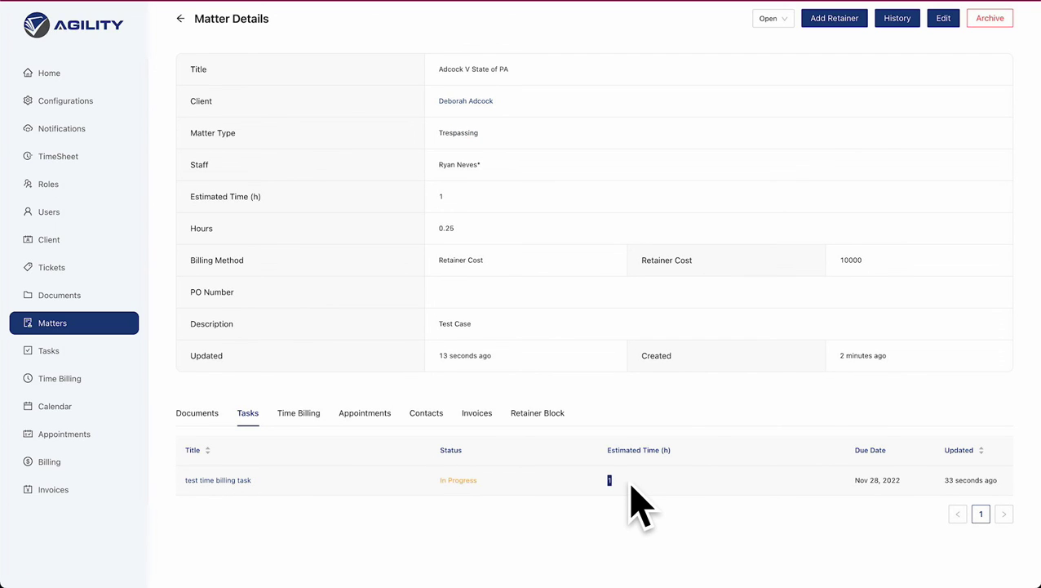
click(229, 481)
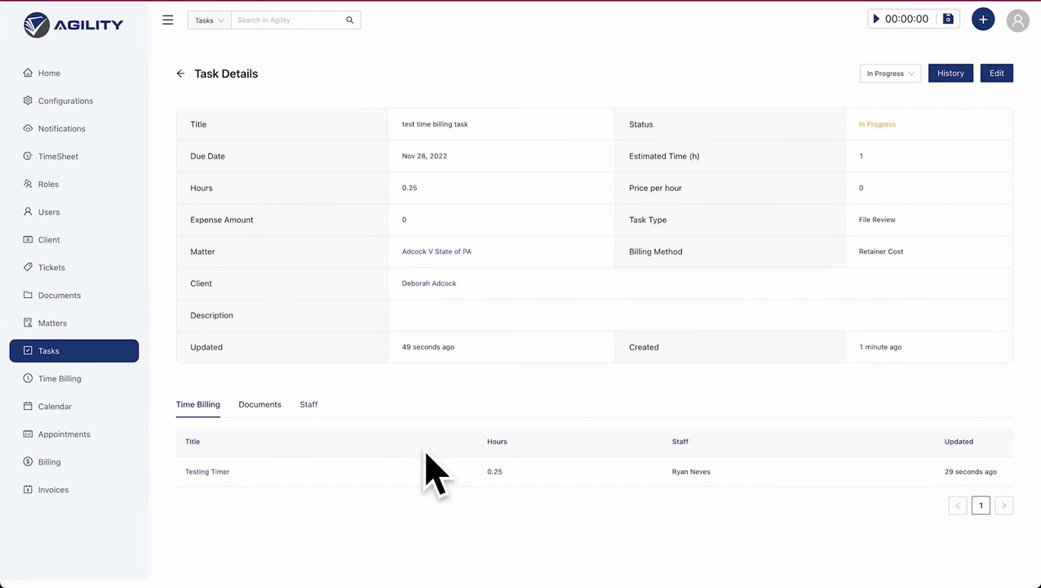
click(214, 472)
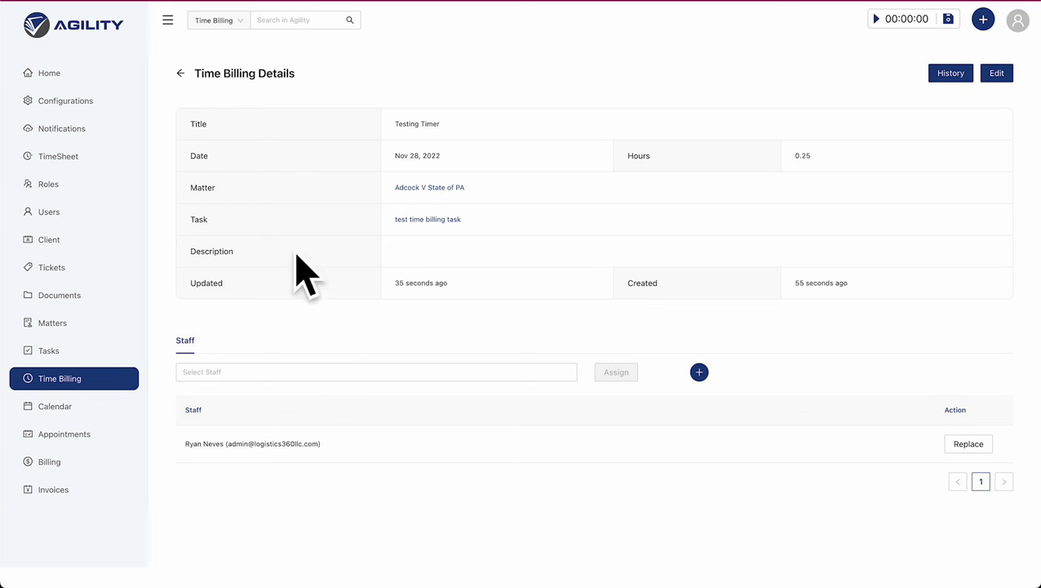
Return to the details of "test time billing task" and set its status to Completed.
click(180, 73)
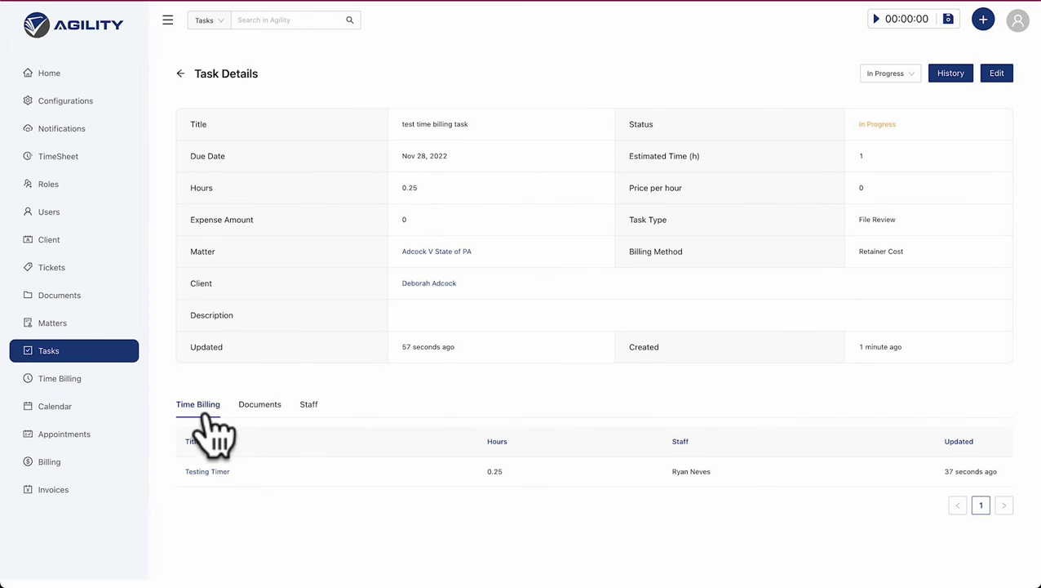
click(888, 73)
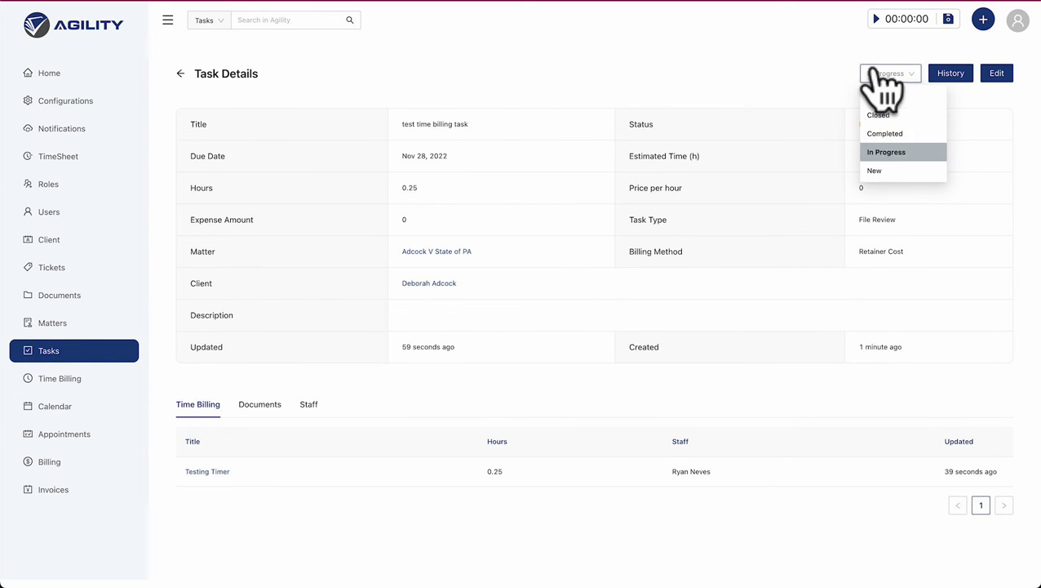
click(879, 135)
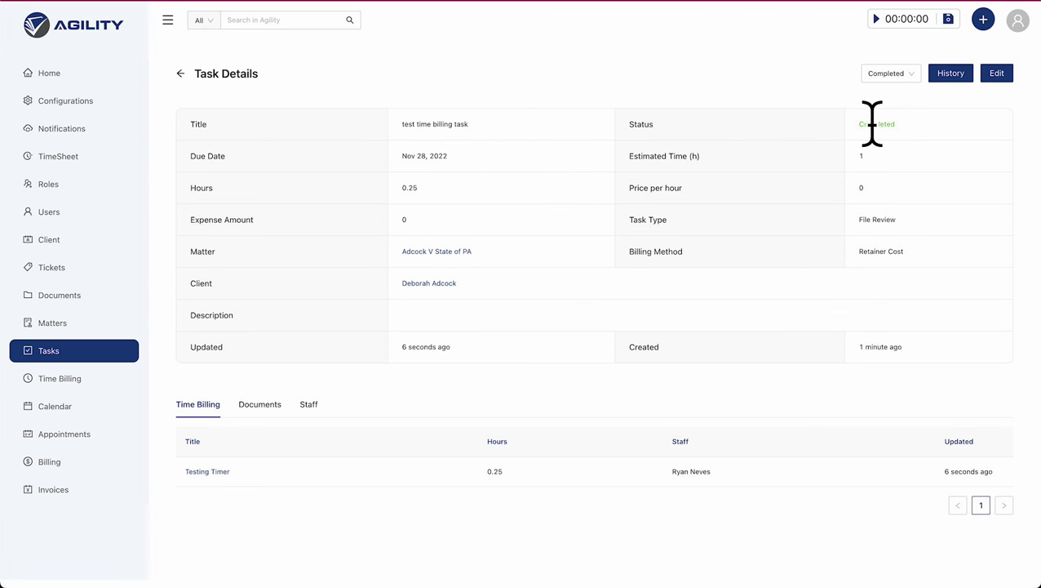
Check the task's available statuses, then filter the time billing list by the retainer-billed matter and examine the entry's status and action.
drag(861, 124, 906, 129)
click(890, 74)
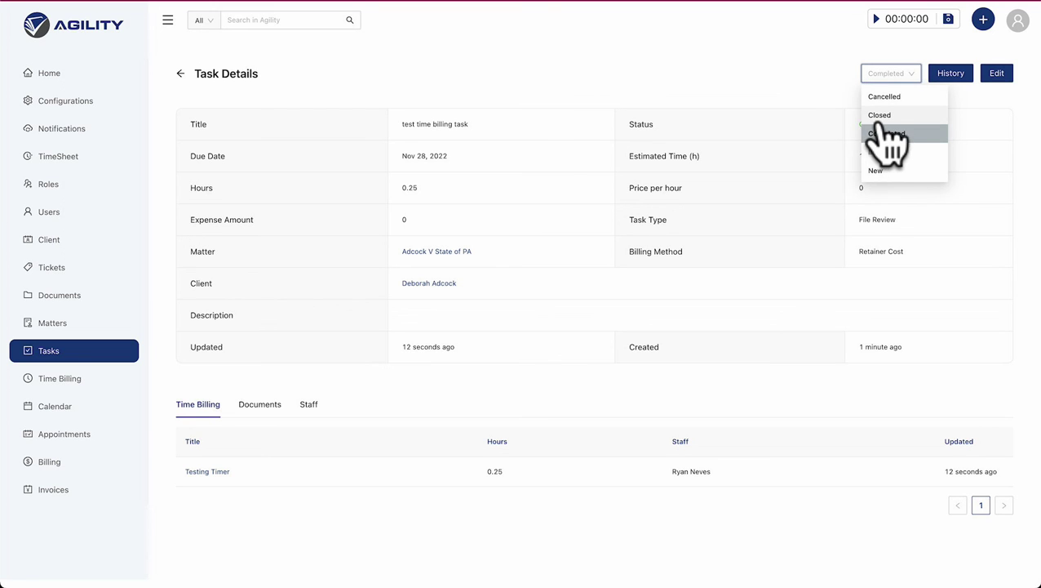
click(72, 380)
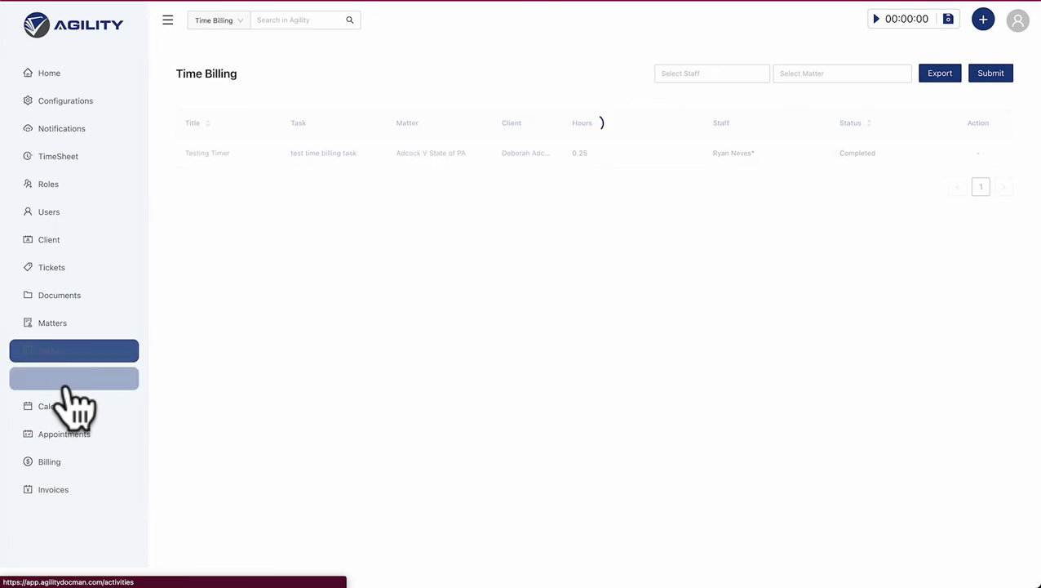
click(853, 73)
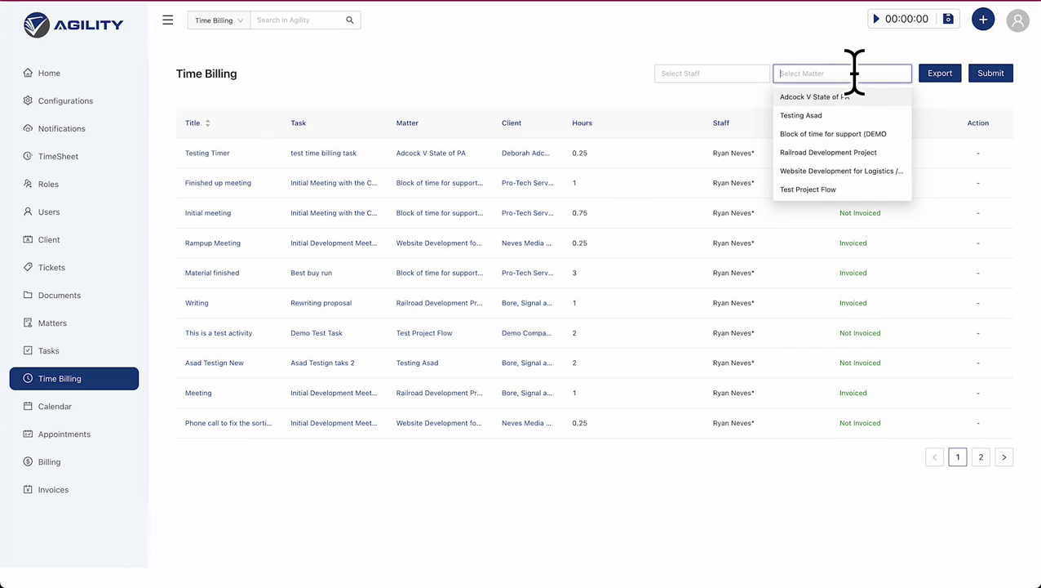
click(857, 99)
click(690, 116)
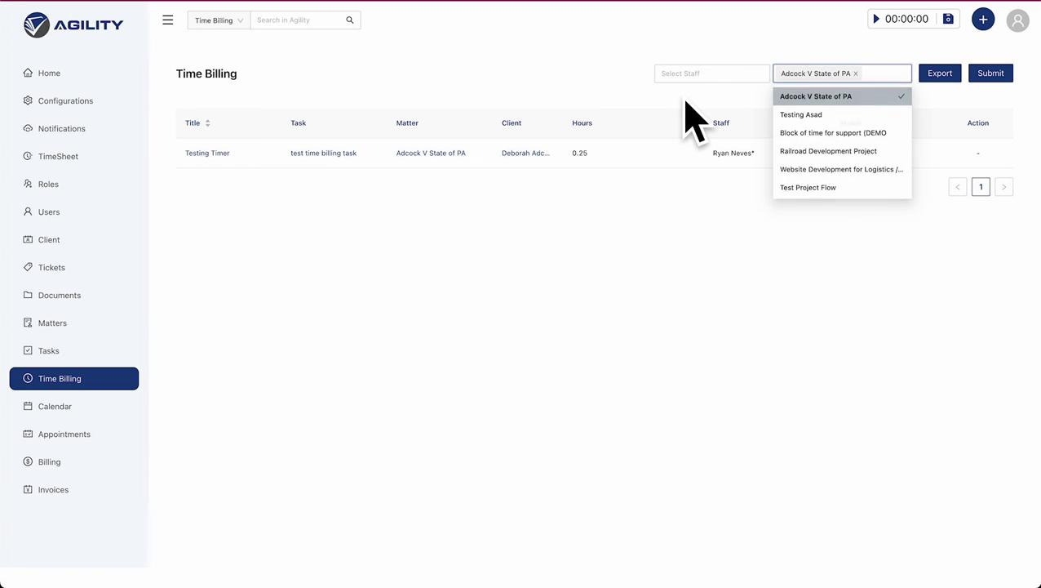
drag(829, 159, 957, 145)
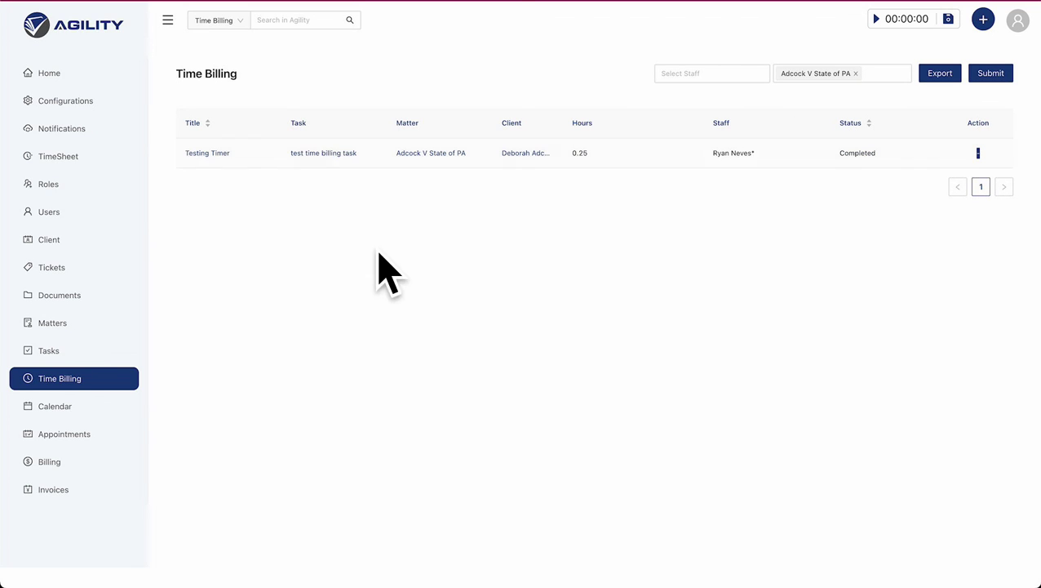
Filter the tasks by the assigned staff member, list the completed ones and close "test time billing task".
click(72, 351)
click(841, 73)
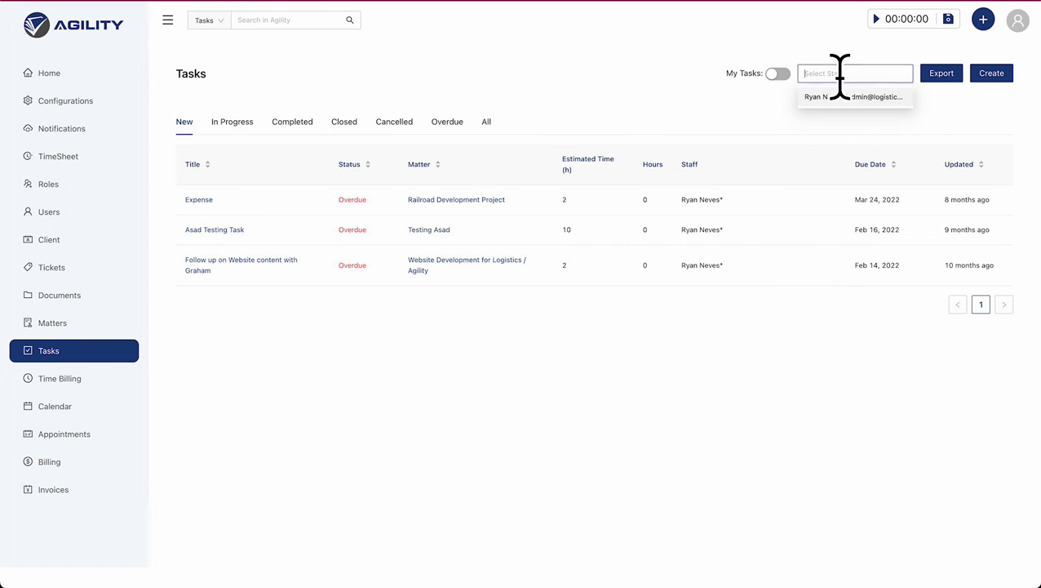
click(828, 97)
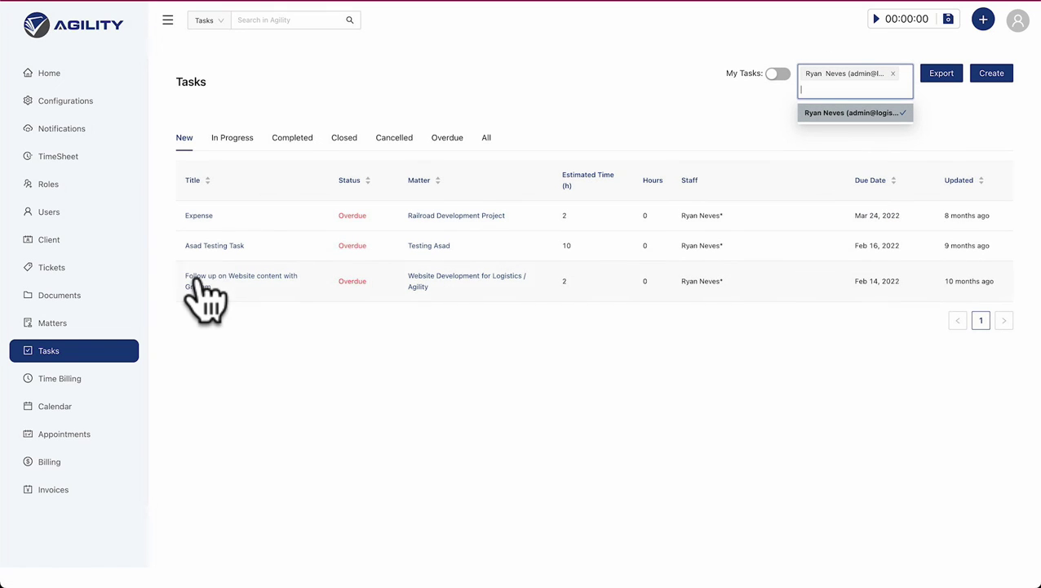
click(292, 139)
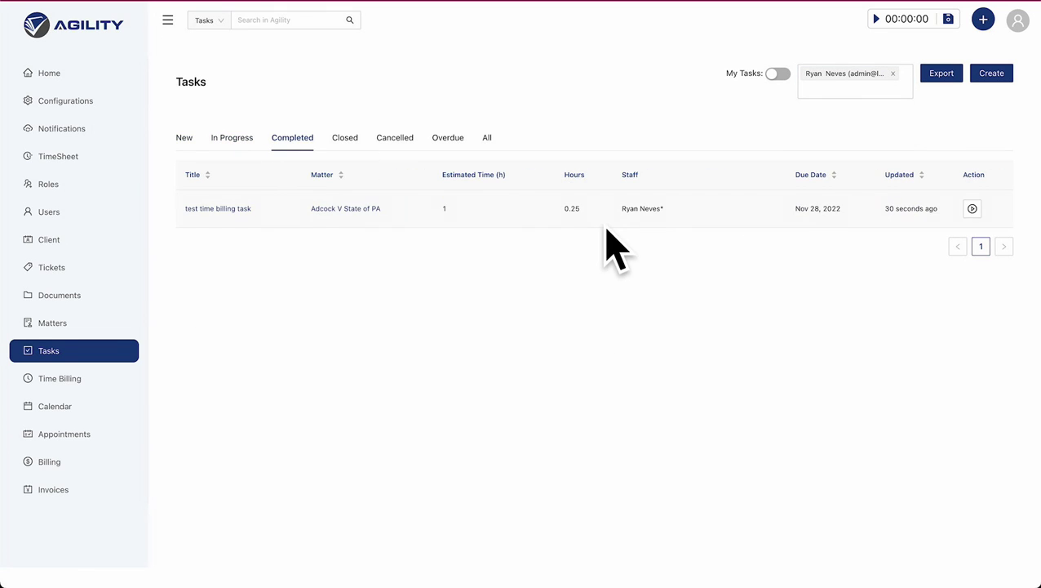
click(972, 209)
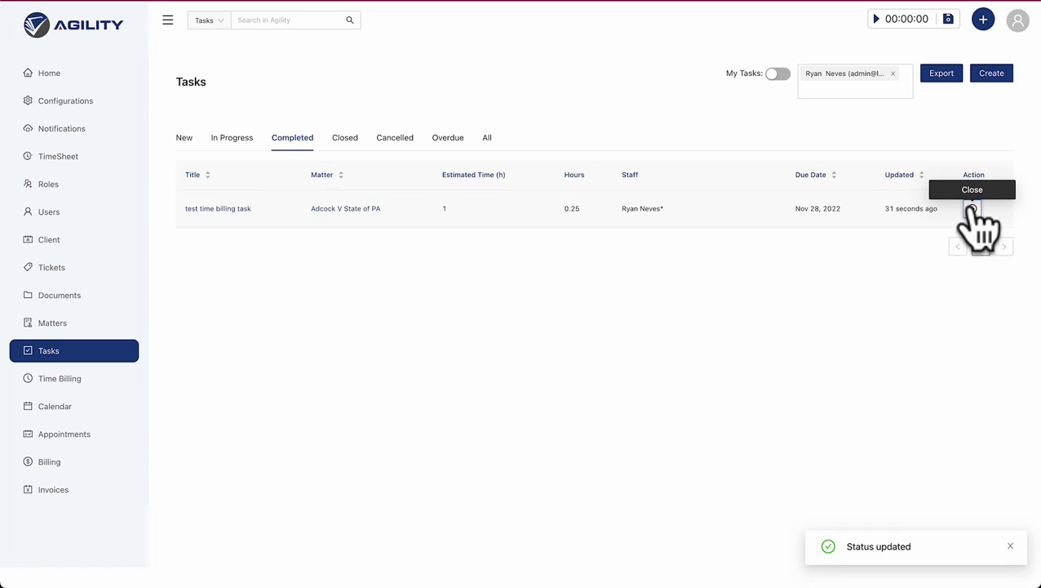
Try 0.5 hours for the pending "Testing Timer" time billing entry and approve the entry.
click(41, 381)
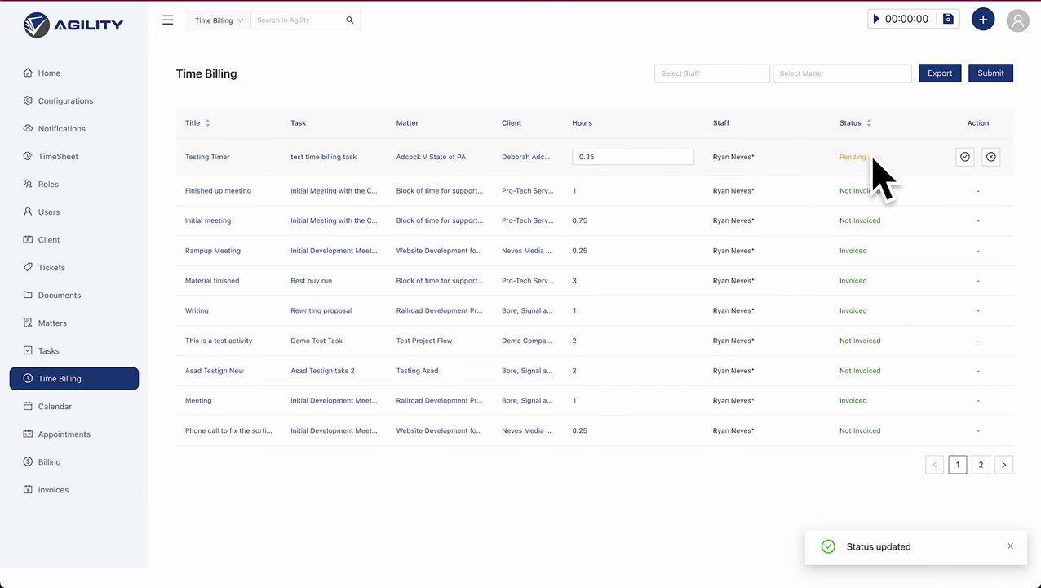
click(606, 157)
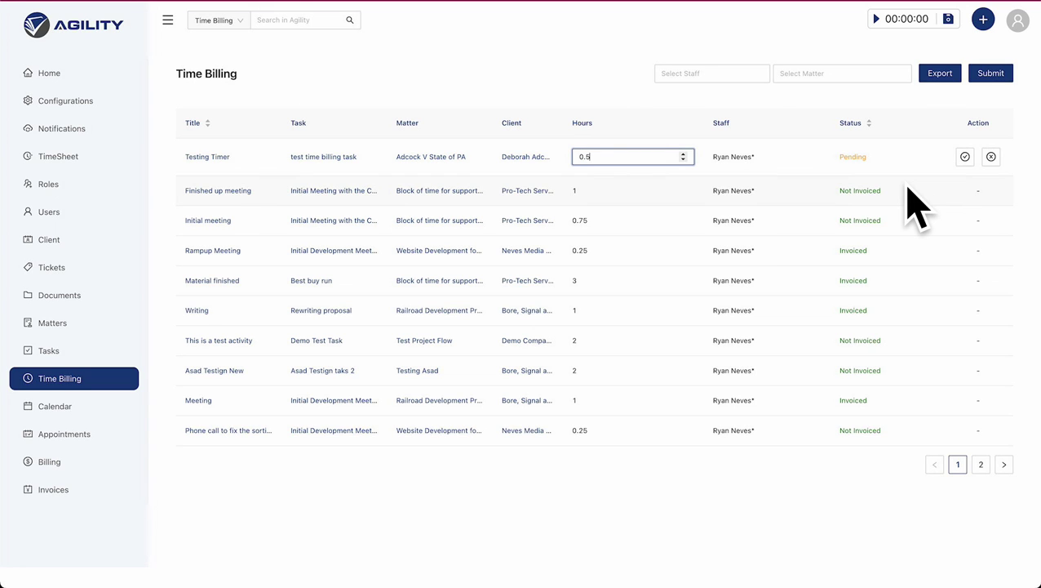
click(965, 157)
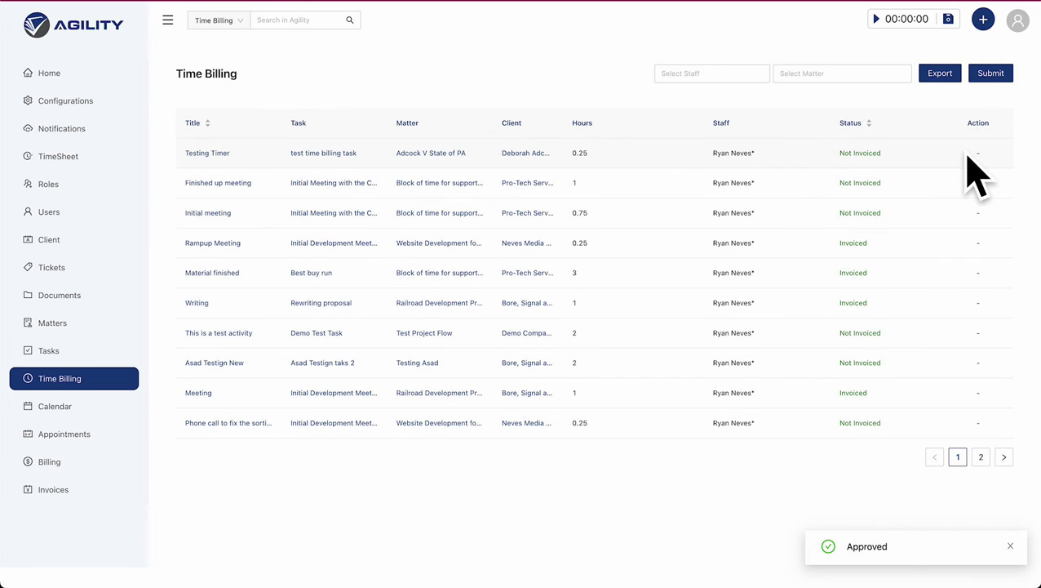
List the billing for the Retainer Cost method and expand the matter and its "test time billing task" to show the time entries.
click(55, 463)
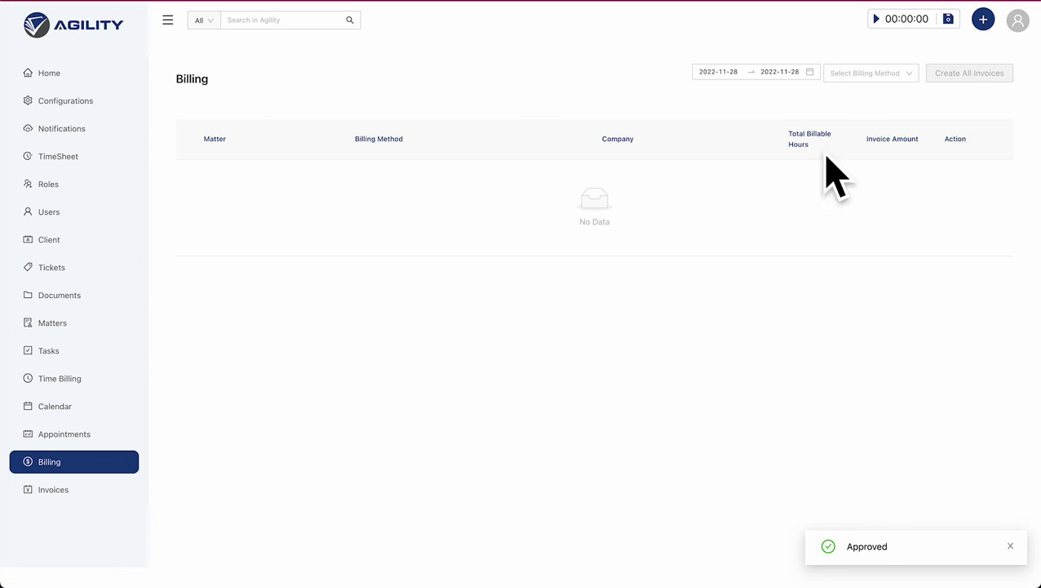
click(890, 78)
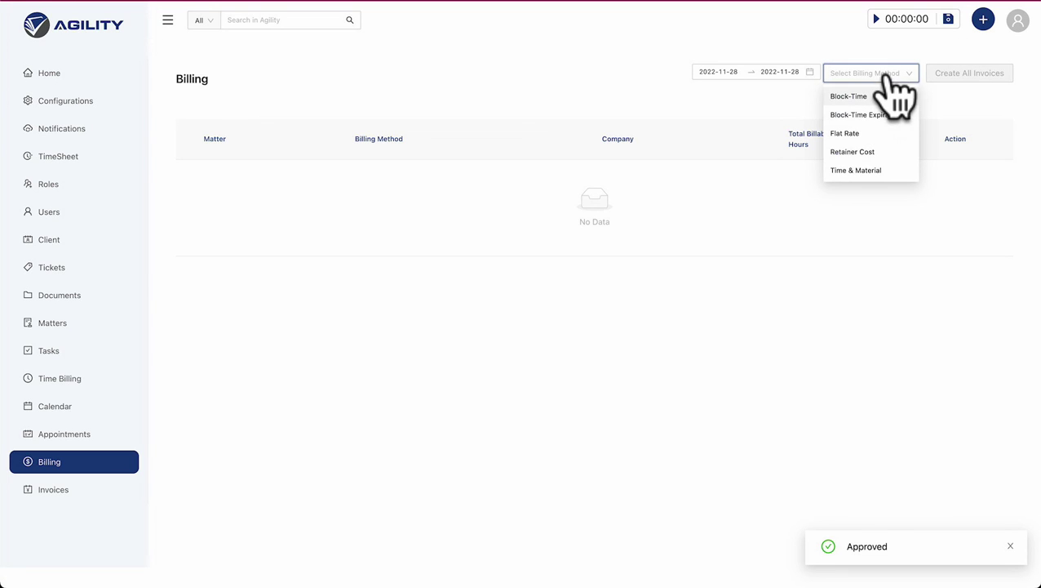
click(852, 152)
click(190, 178)
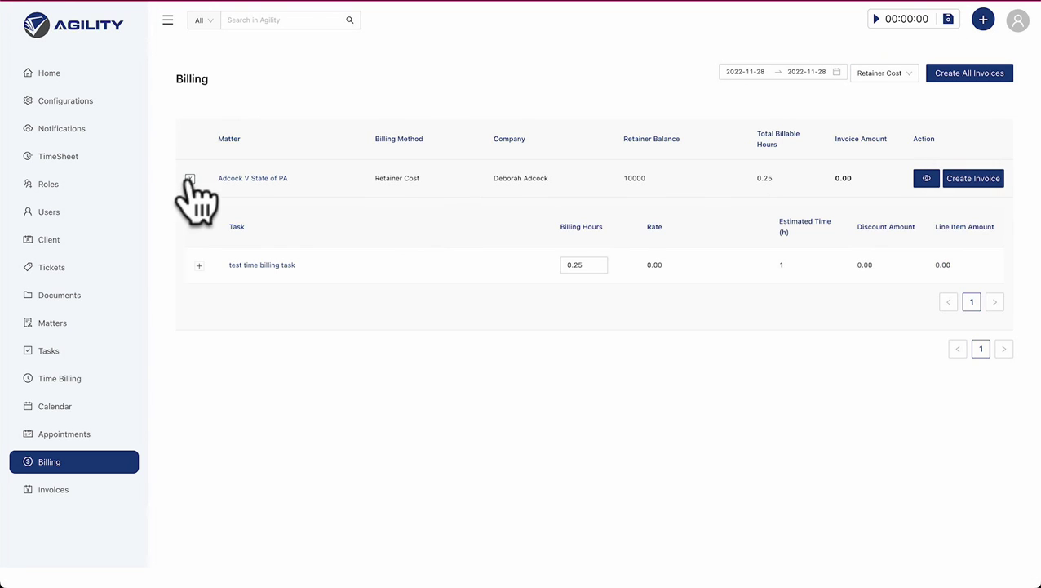
click(199, 265)
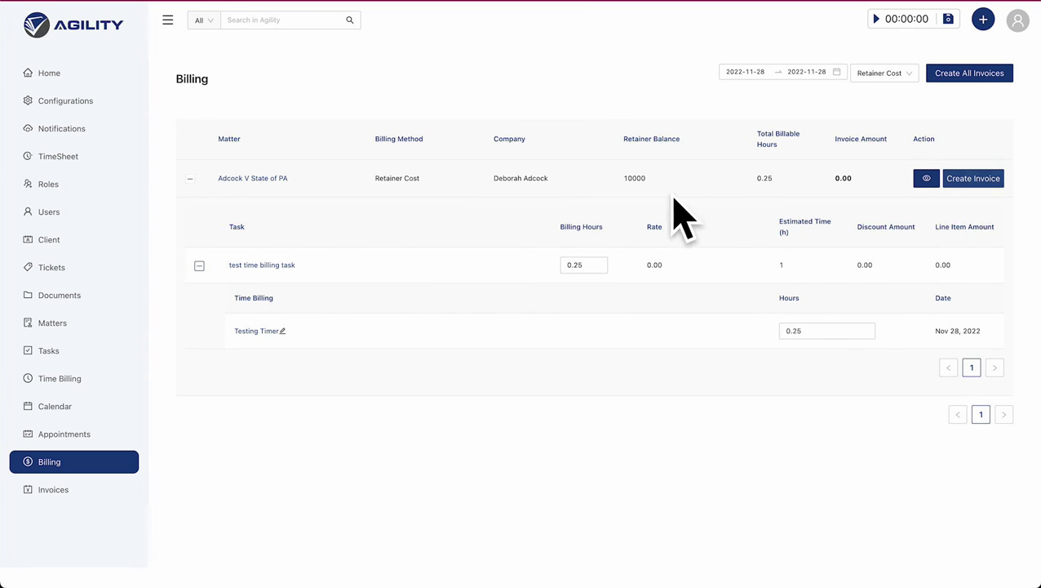
Examine the matter's retainer balance, billable hours and billing method, and preview its invoice with the line item description.
drag(624, 181, 662, 184)
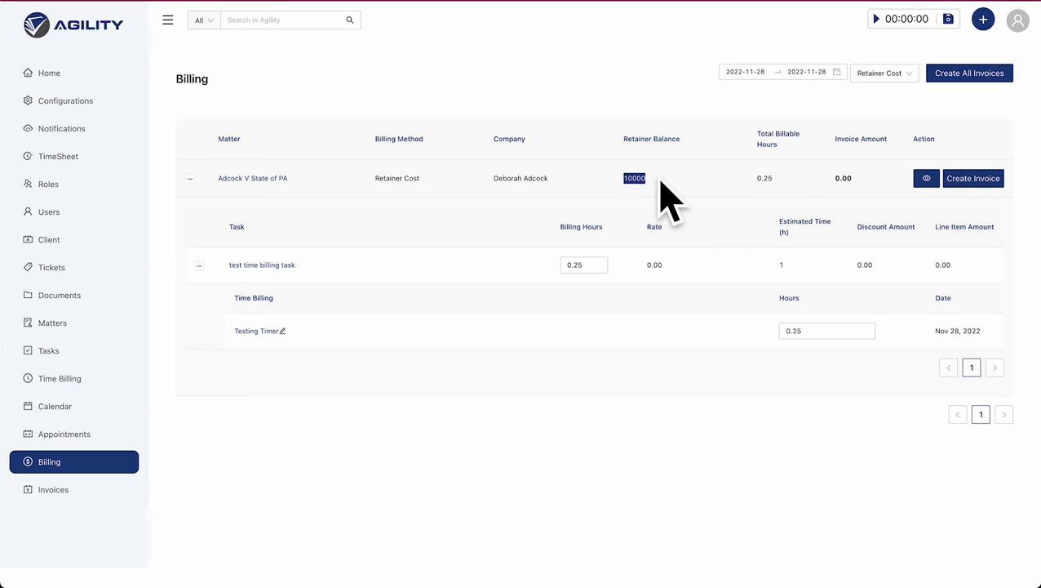
drag(755, 178, 786, 181)
drag(375, 178, 449, 192)
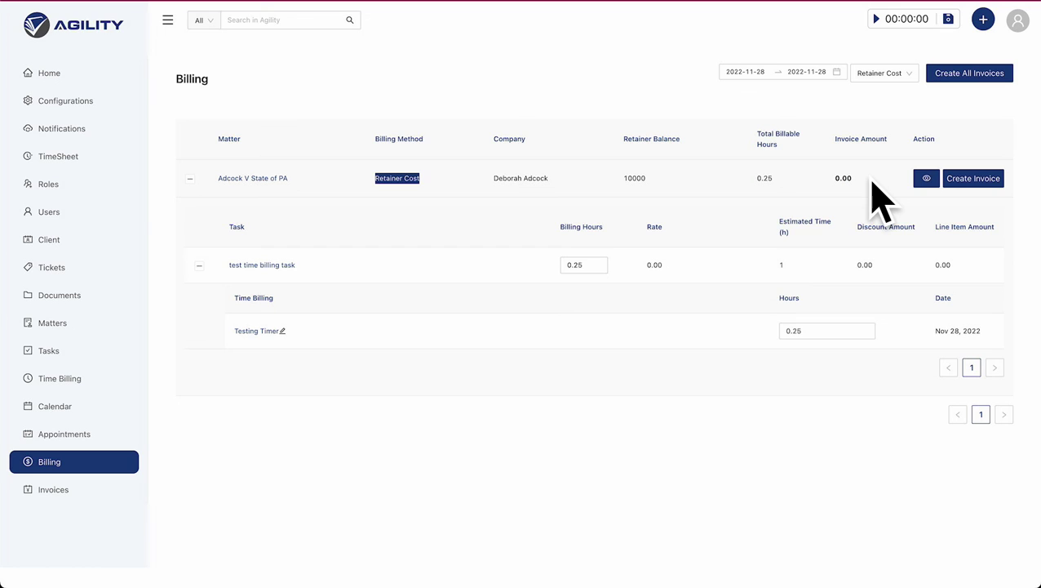
click(926, 178)
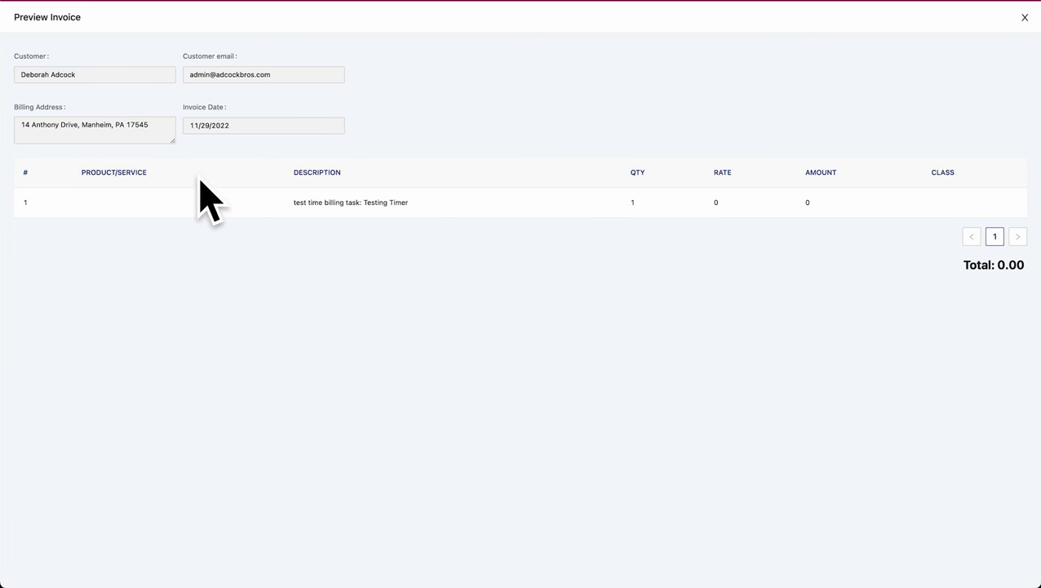
drag(294, 203, 342, 202)
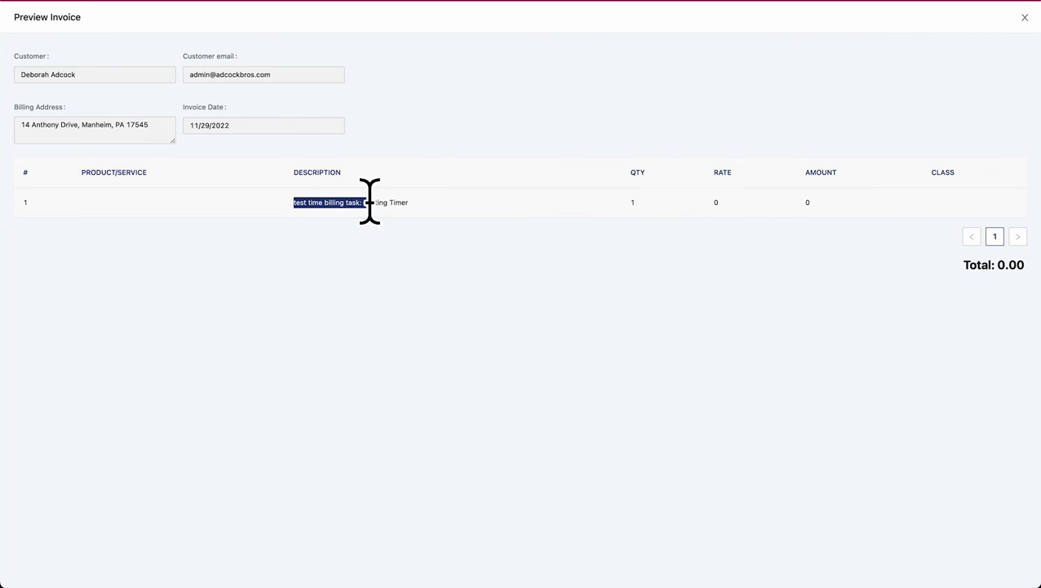
click(1025, 18)
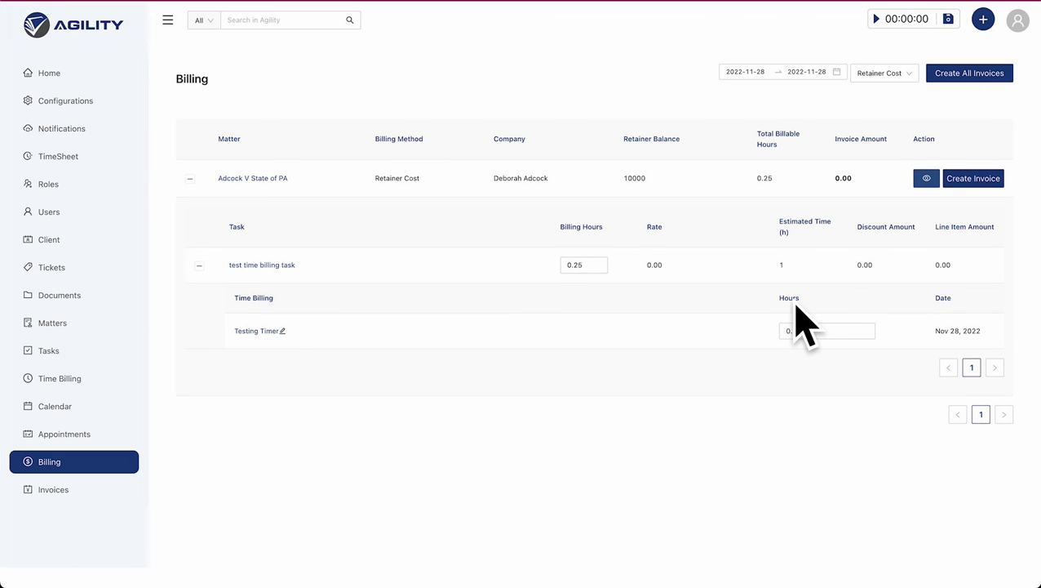